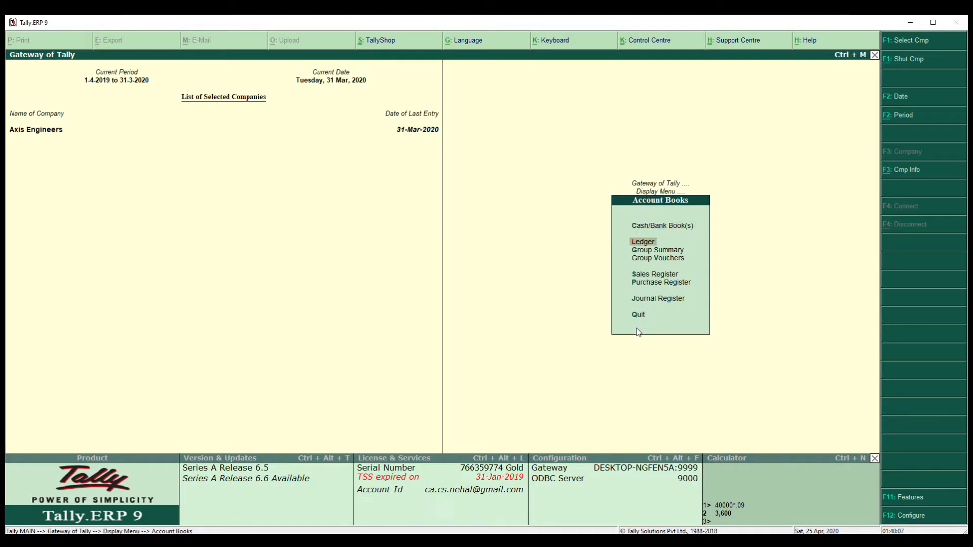
# Open the March sales register and check its total, voucher amounts and parties in the Voucher Register PDF
pyautogui.press('Return')
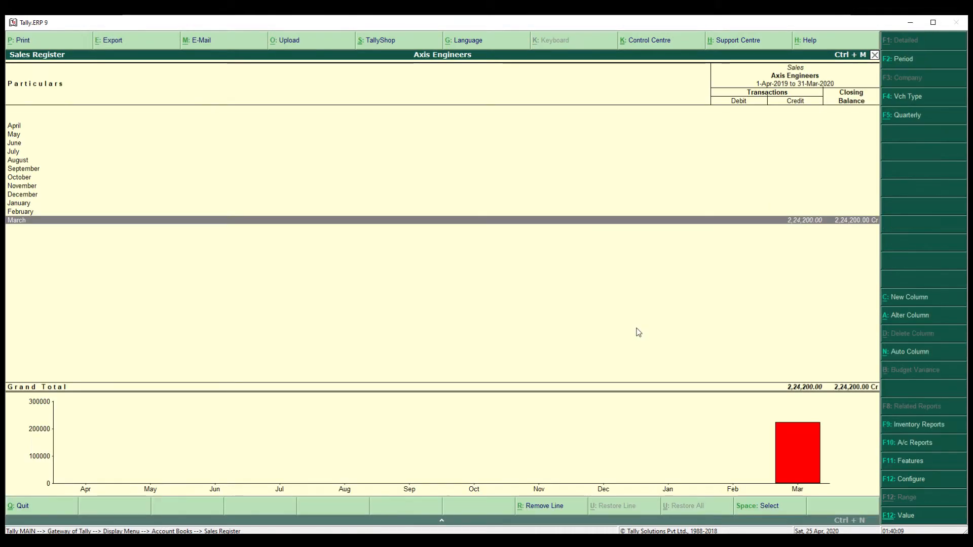
pyautogui.press('Return')
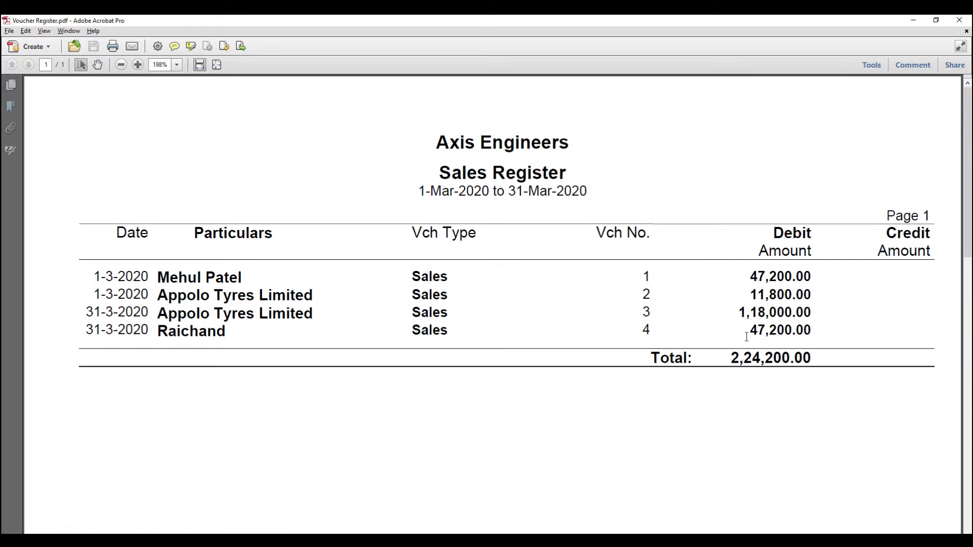
pyautogui.tripleClick(786, 360)
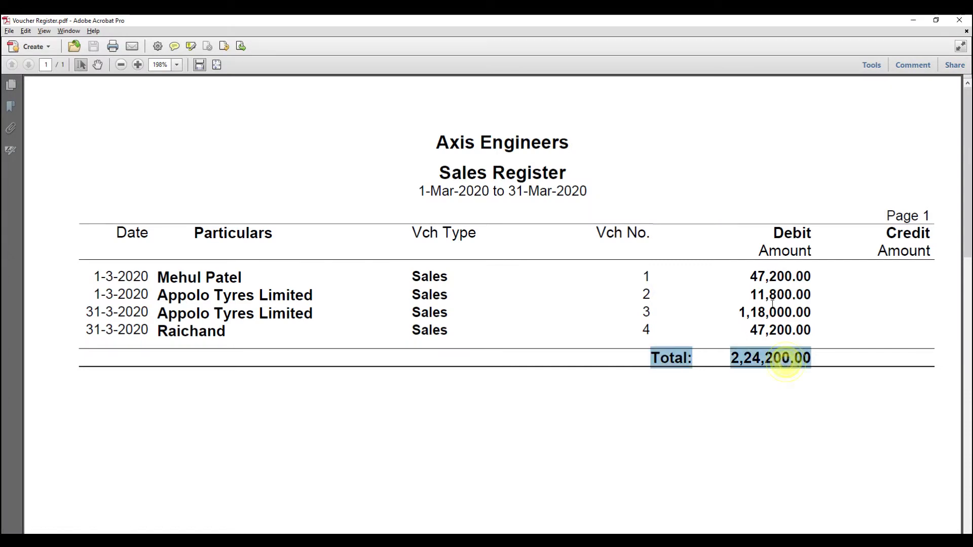
pyautogui.tripleClick(774, 299)
pyautogui.doubleClick(774, 313)
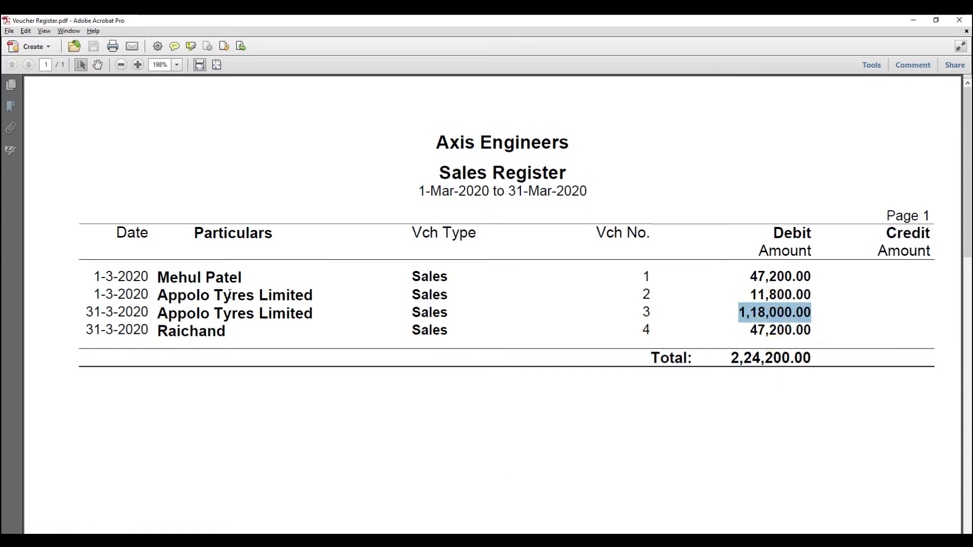
pyautogui.doubleClick(201, 279)
pyautogui.doubleClick(190, 330)
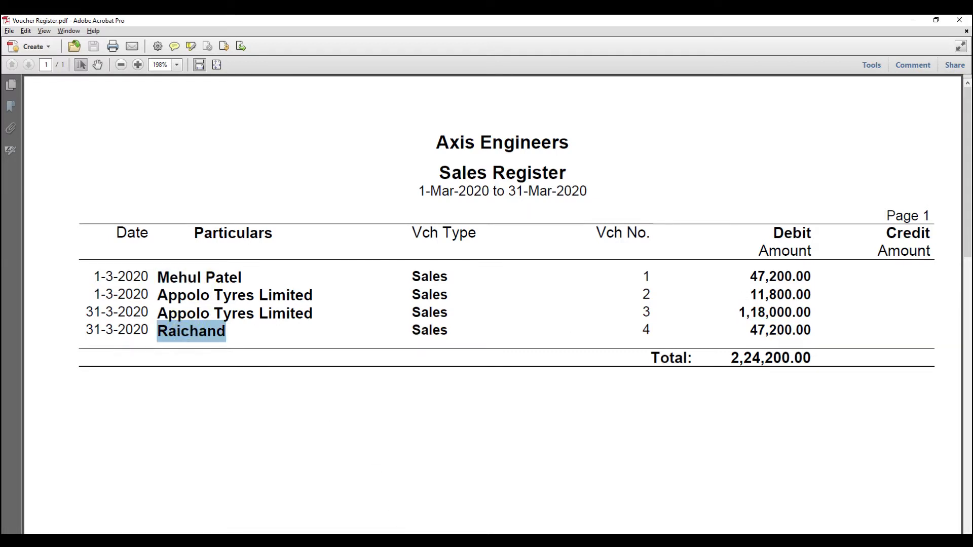
# Switch back to Tally.ERP 9, leave the sales register and open the GSTR-1 report from the statutory GST reports
pyautogui.hotkey('alt', 'Tab')
pyautogui.press('Escape')
pyautogui.press('Escape')
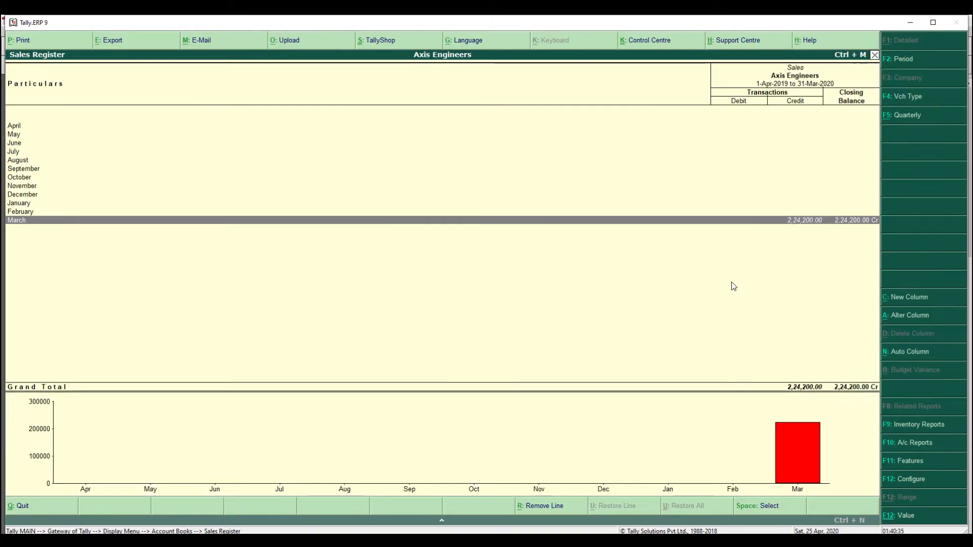
pyautogui.press('Escape')
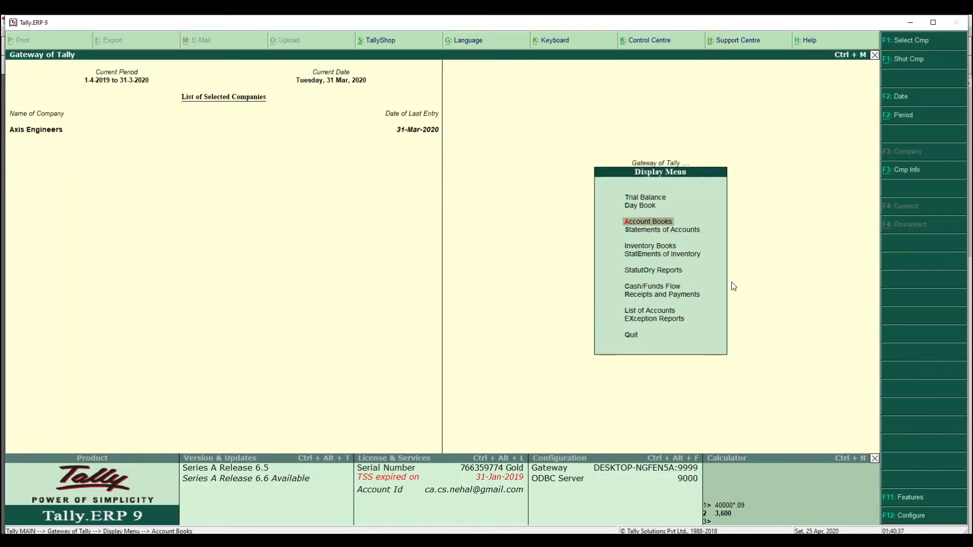
pyautogui.press('Down')
pyautogui.press('Down')
pyautogui.press('Down')
pyautogui.press('Down')
pyautogui.press('Return')
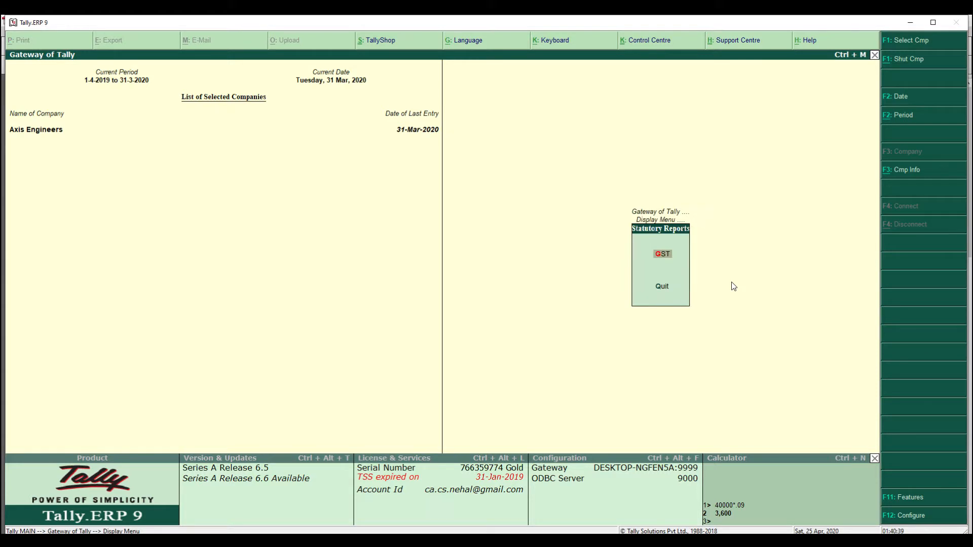
pyautogui.press('Return')
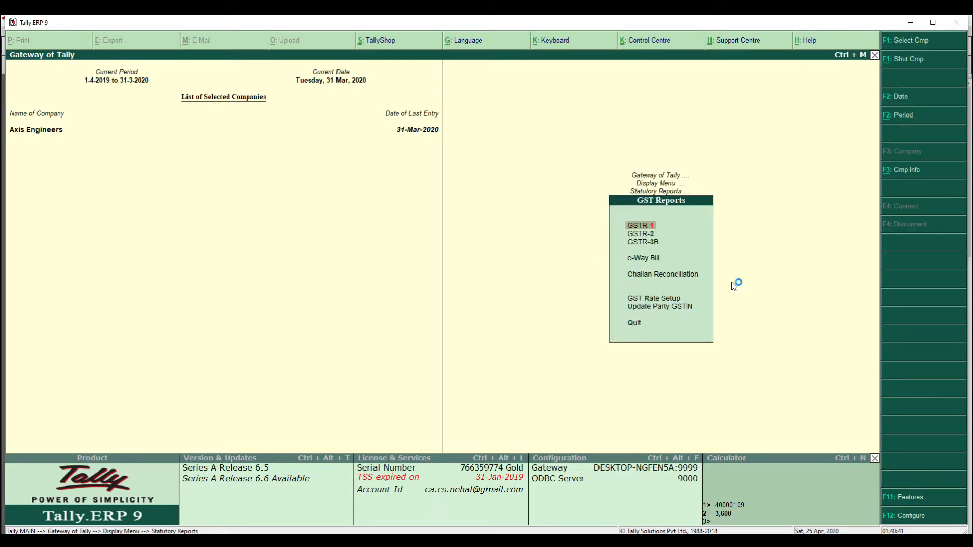
pyautogui.press('Return')
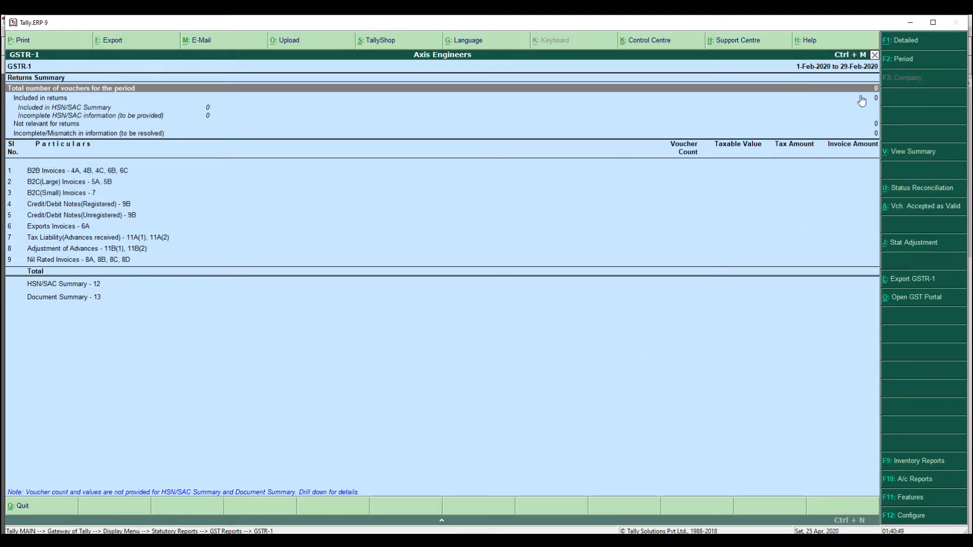
# Set the GSTR-1 report period from 1-3-2020 to 31-3-2020
pyautogui.press('F2')
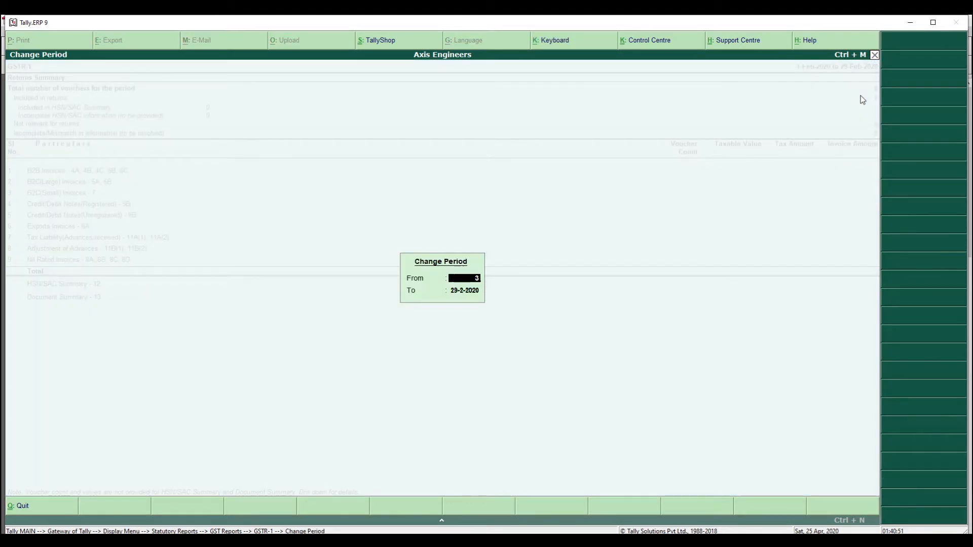
pyautogui.write('1.3.20')
pyautogui.press('Return')
pyautogui.write('31.3.20')
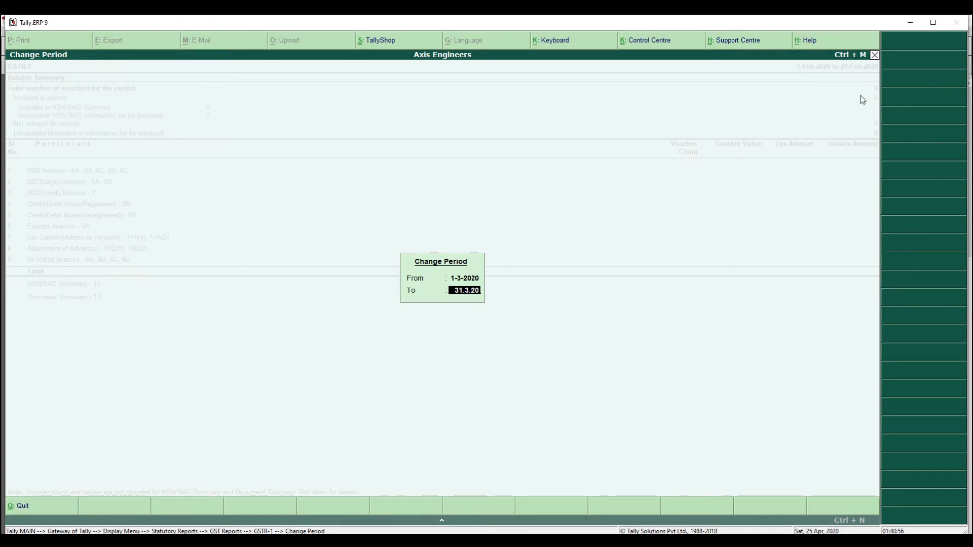
pyautogui.press('Return')
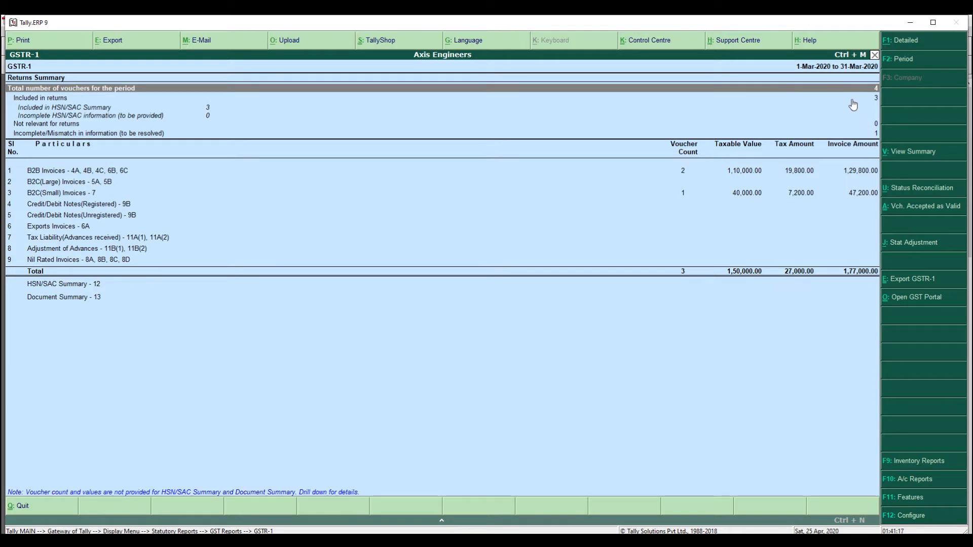
# Drill down from the GSTR-1 incomplete/mismatch line to the voucher lacking information for generating table-wise details
pyautogui.click(45, 98)
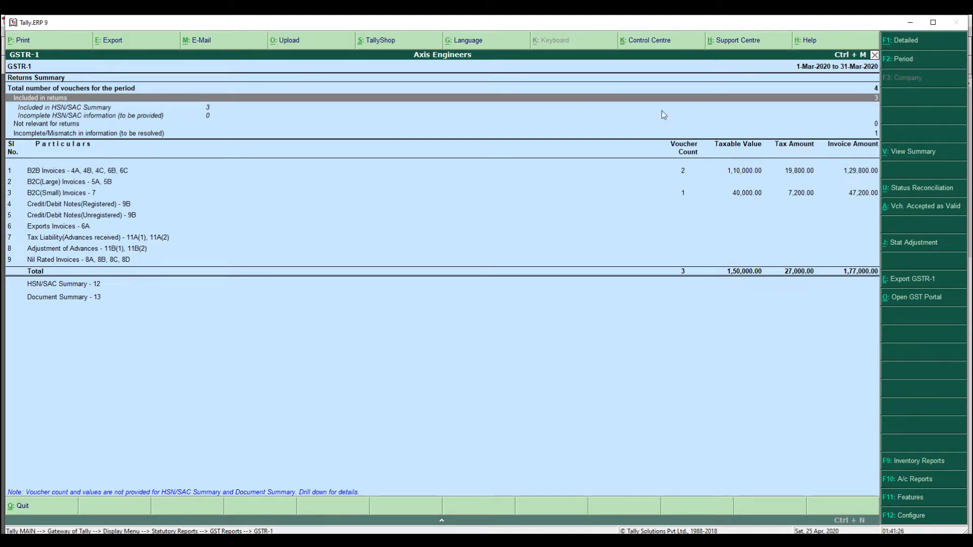
pyautogui.click(875, 134)
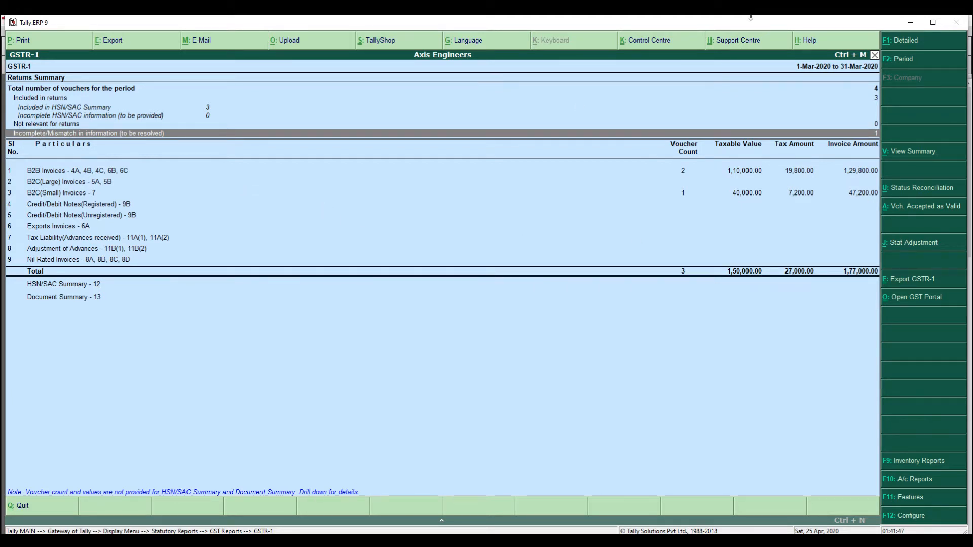
pyautogui.press('Up')
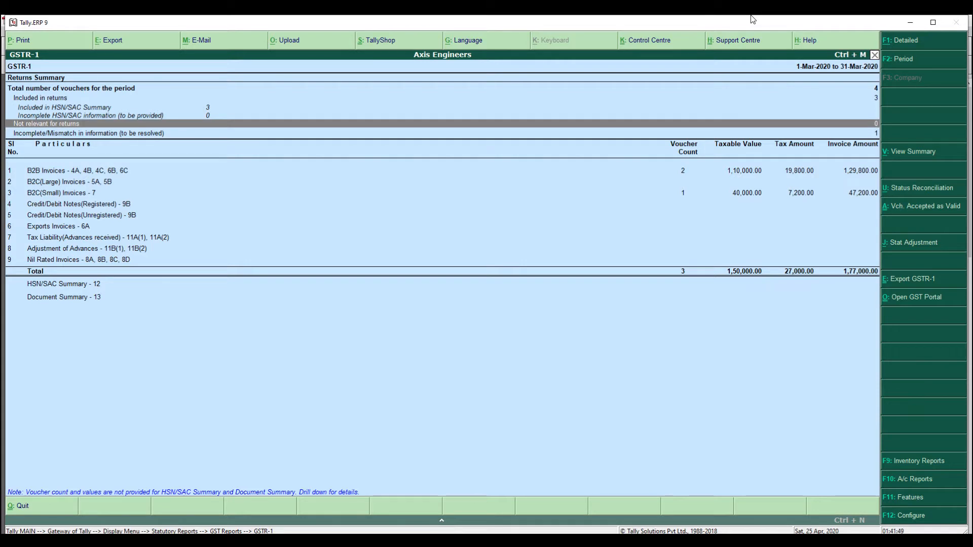
pyautogui.press('Down')
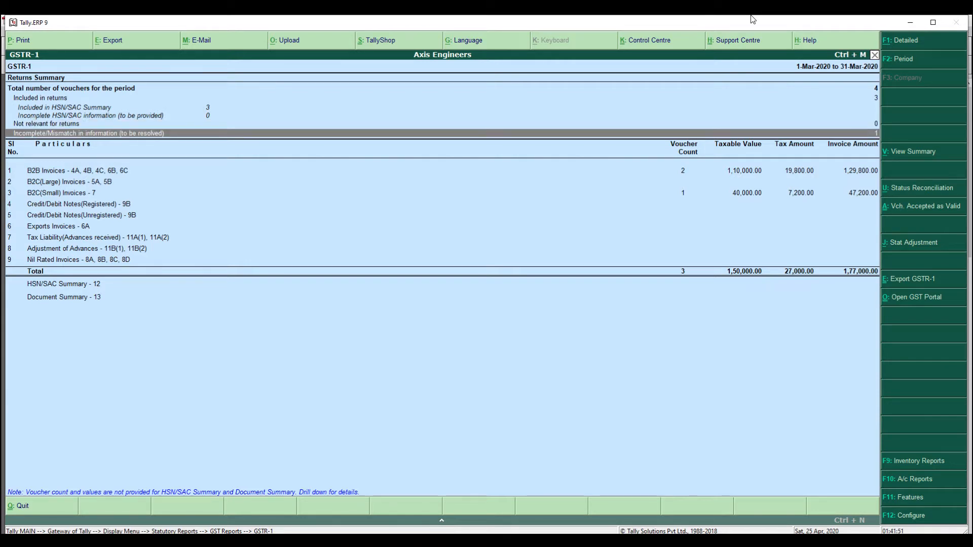
pyautogui.press('Up')
pyautogui.press('Down')
pyautogui.press('Return')
pyautogui.press('Down')
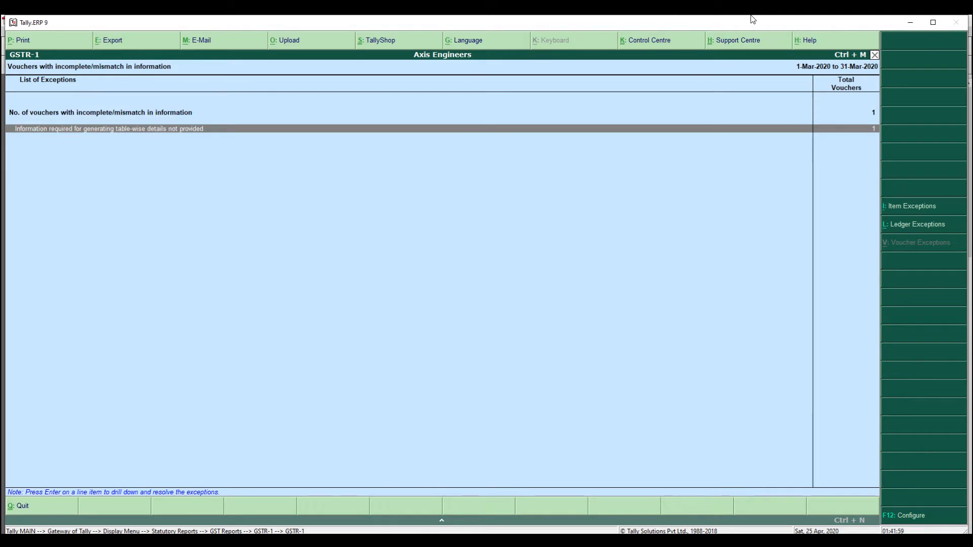
pyautogui.press('Return')
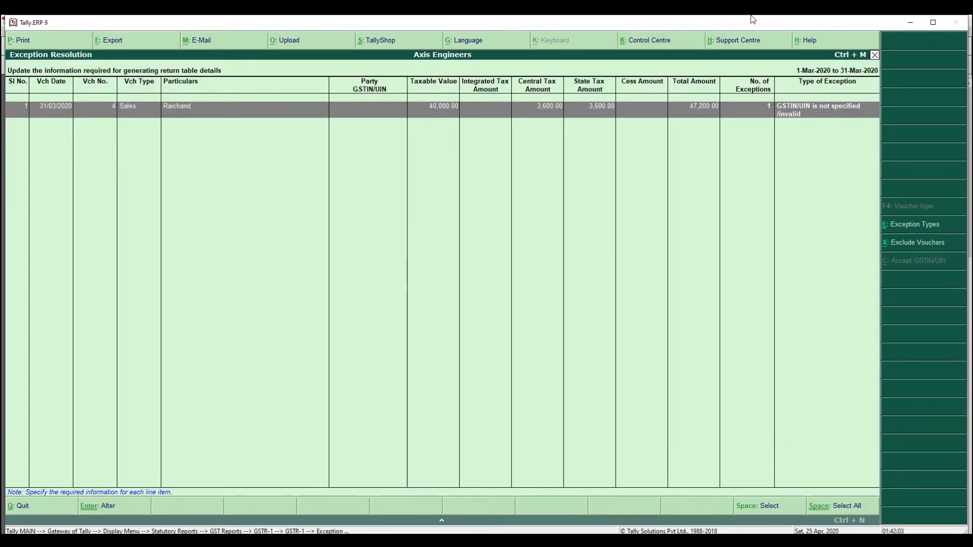
# Inspect the Party GSTIN/UIN exception of sales voucher 4 and leave it without entering a value
pyautogui.press('Return')
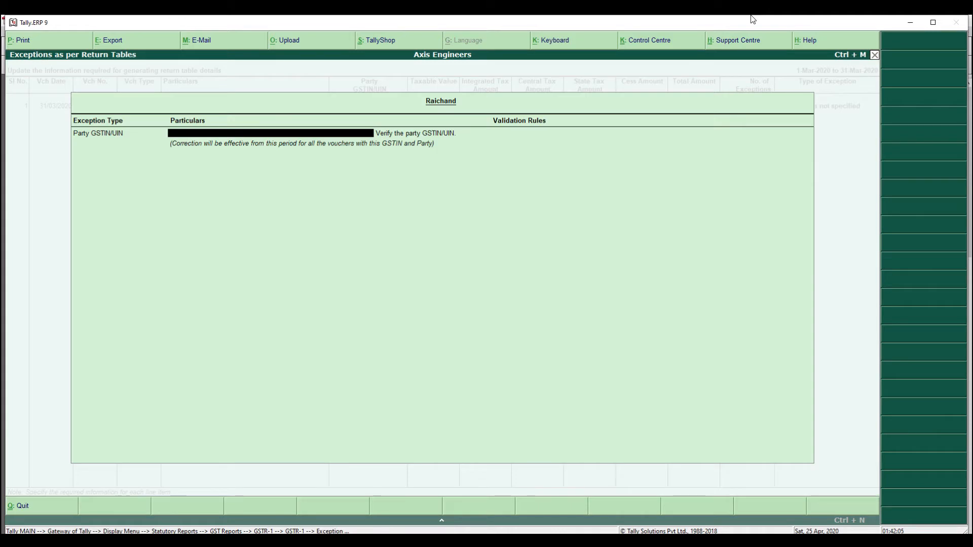
pyautogui.press('Escape')
pyautogui.press('y')
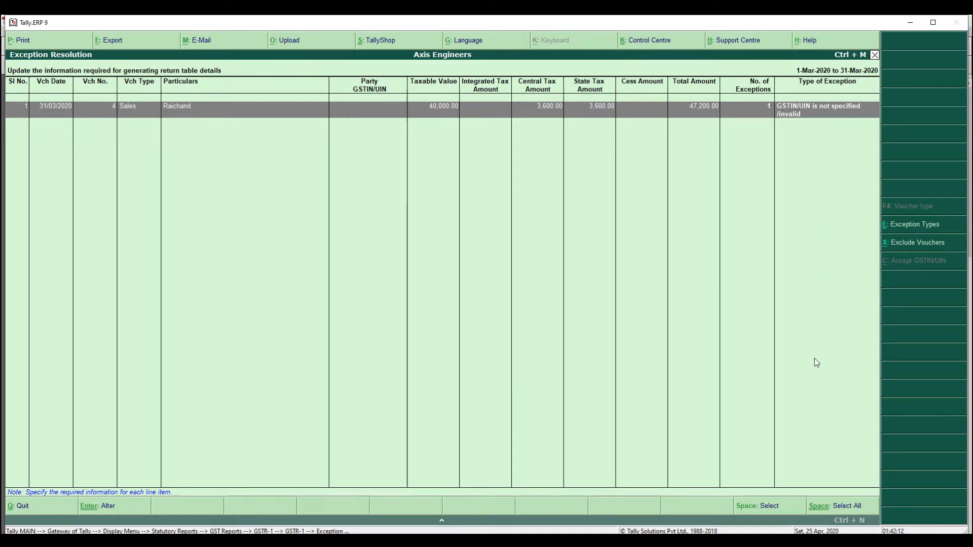
pyautogui.press('Return')
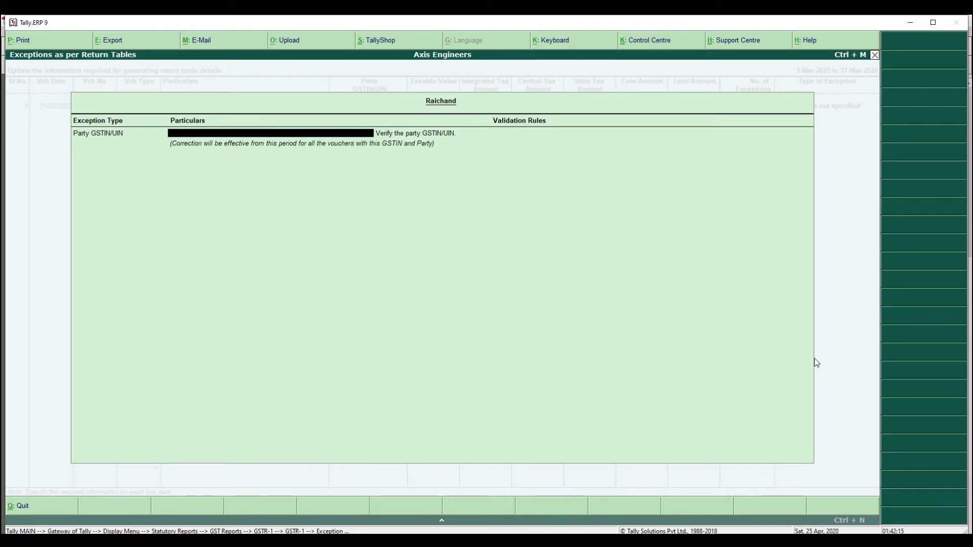
pyautogui.press('Escape')
pyautogui.press('Return')
pyautogui.press('Escape')
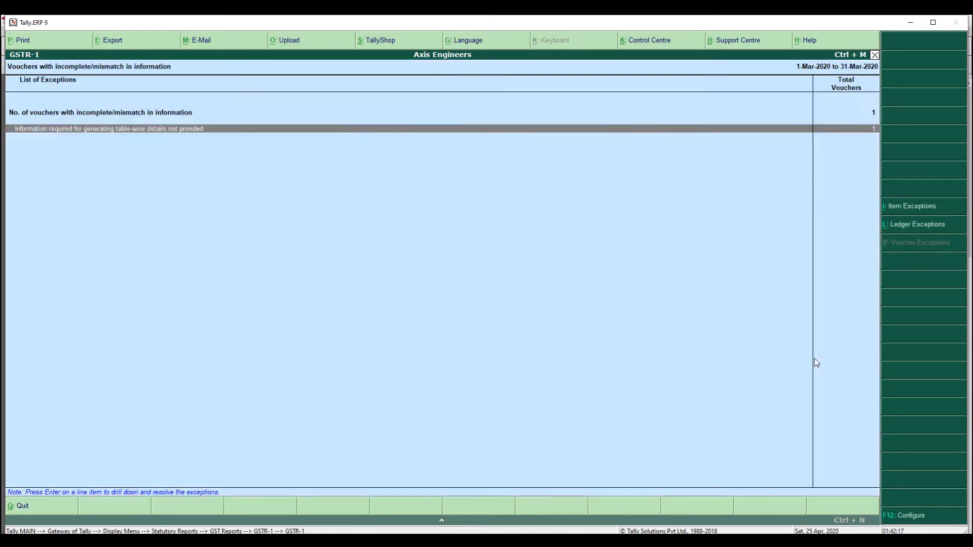
# Leave the GST reports, open the Profit & Loss account and select Sales Accounts
pyautogui.press('Escape')
pyautogui.press('Escape')
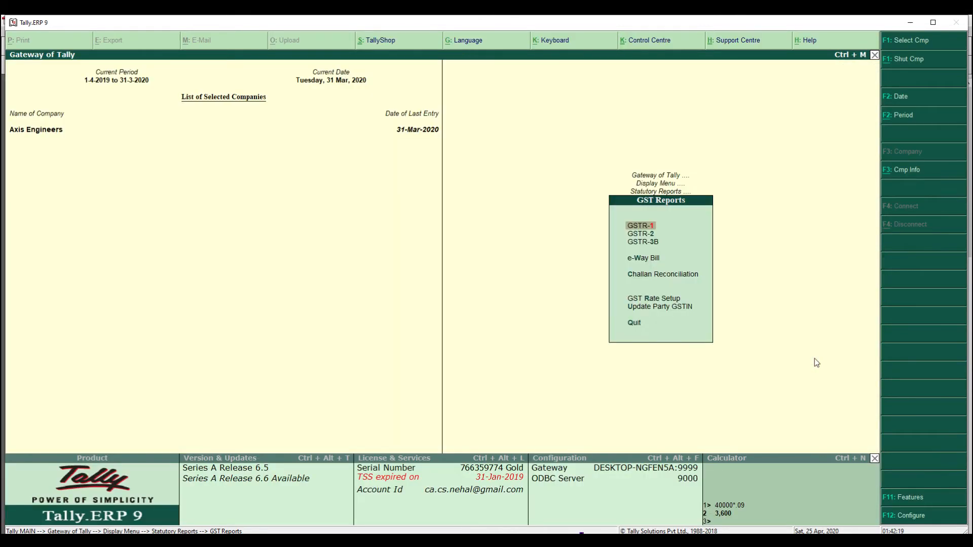
pyautogui.press('Escape')
pyautogui.press('Escape')
pyautogui.press('Escape')
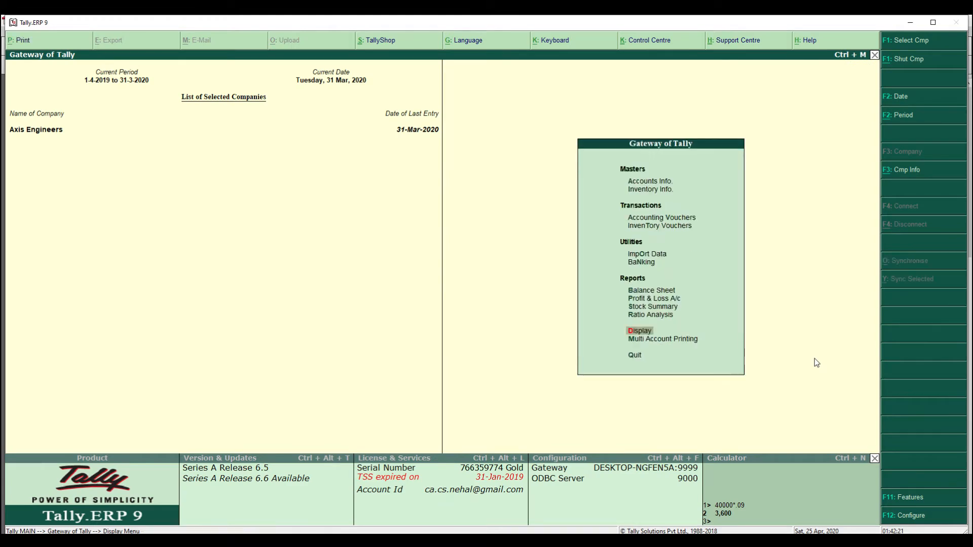
pyautogui.press('Up')
pyautogui.press('Up')
pyautogui.press('Up')
pyautogui.press('Return')
pyautogui.press('Right')
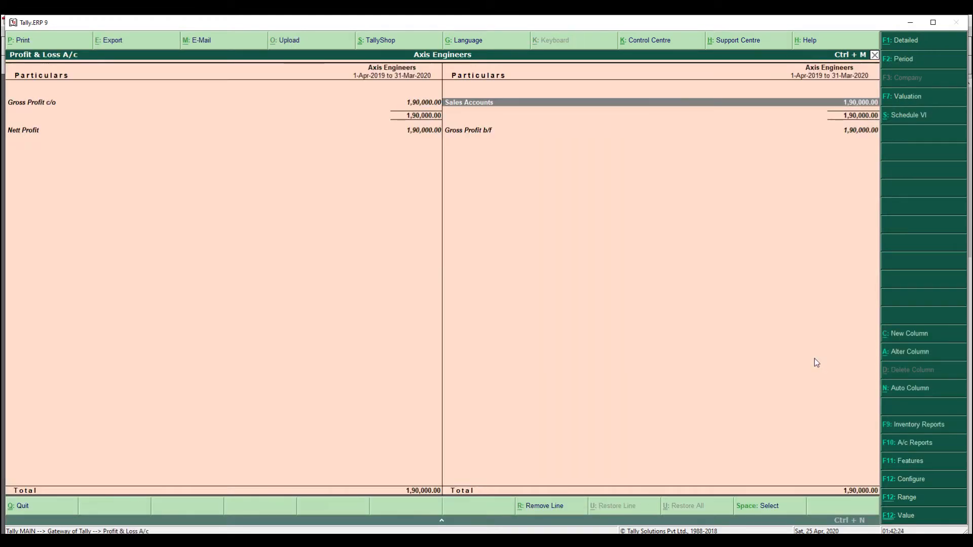
# Drill down through the Sales ledger's March vouchers and open sales voucher 4 for alteration
pyautogui.press('Return')
pyautogui.press('Down')
pyautogui.press('Return')
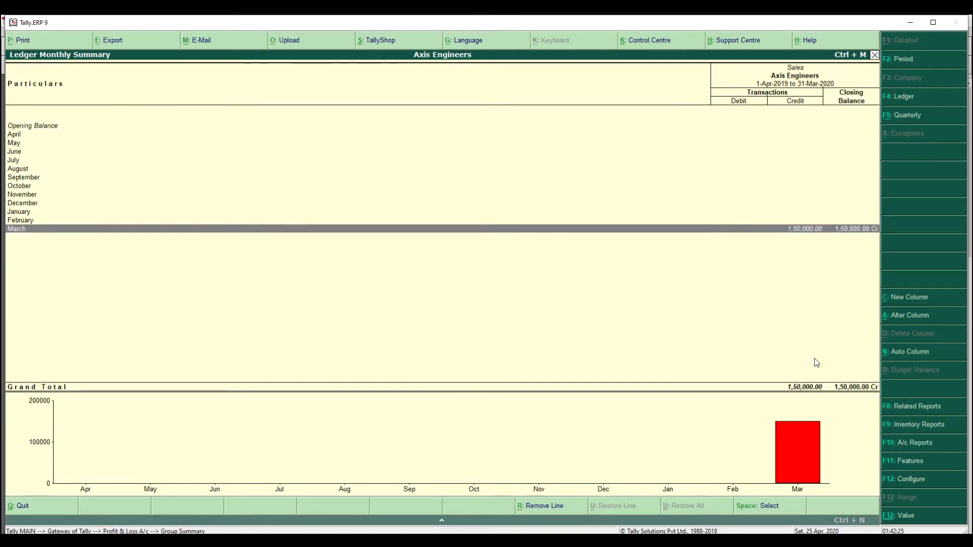
pyautogui.press('Return')
pyautogui.press('Down')
pyautogui.press('Down')
pyautogui.press('Return')
pyautogui.press('Return')
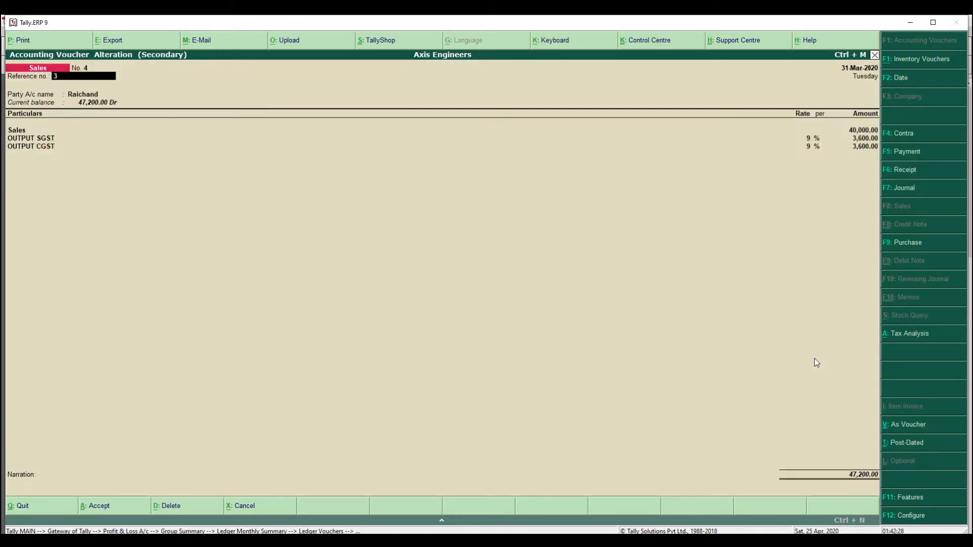
# Open the party's ledger from sales voucher 4 for alteration and advance to its Registration type, keeping the preceding details
pyautogui.press('Return')
pyautogui.hotkey('ctrl', 'Return')
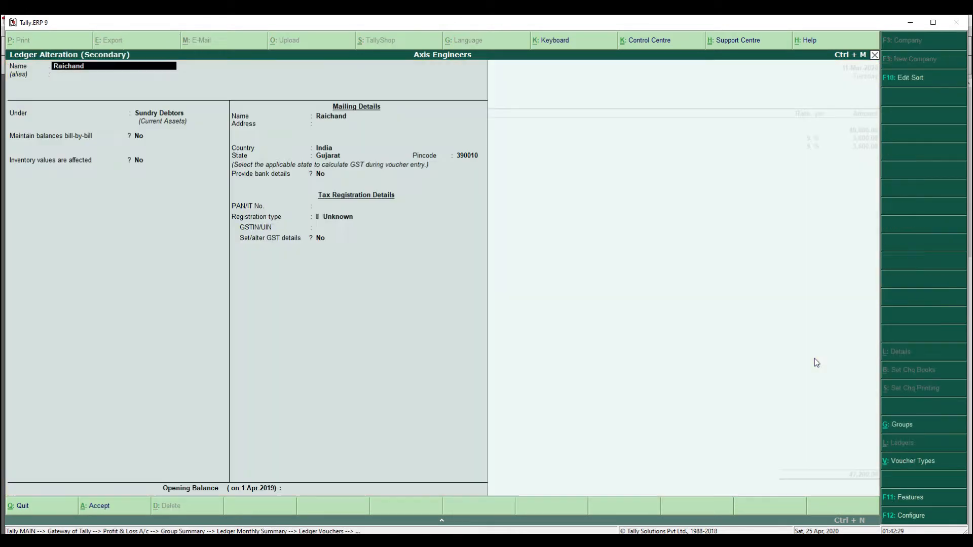
pyautogui.press('Return')
pyautogui.press('Return')
pyautogui.press('Return')
pyautogui.press('Return')
pyautogui.press('Return')
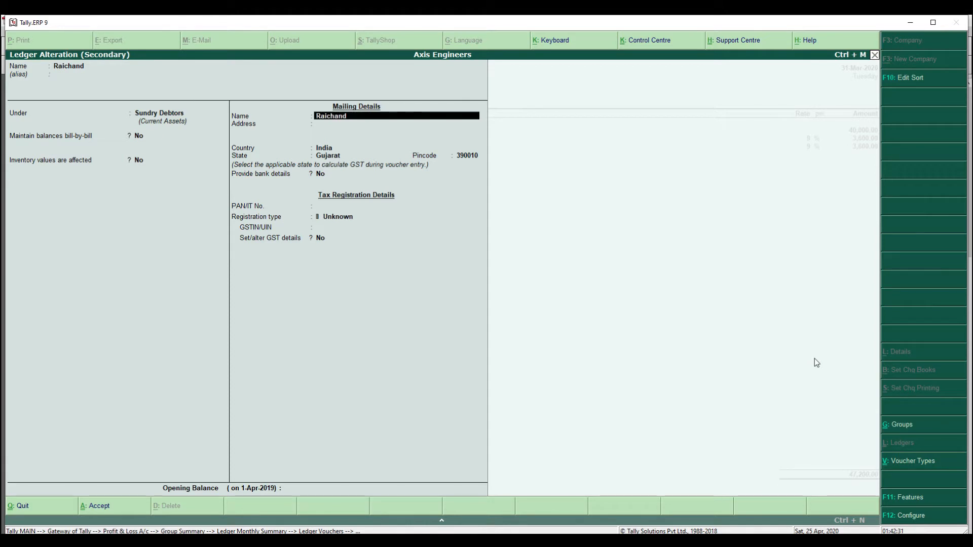
pyautogui.press('Return')
pyautogui.press('Return')
pyautogui.press('Return')
pyautogui.press('Return')
pyautogui.press('Return')
pyautogui.press('Return')
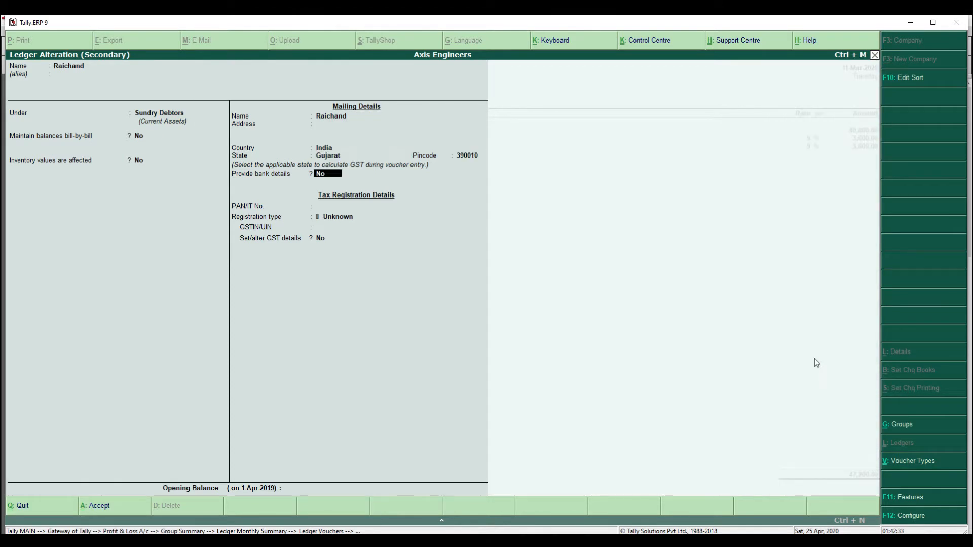
pyautogui.press('Return')
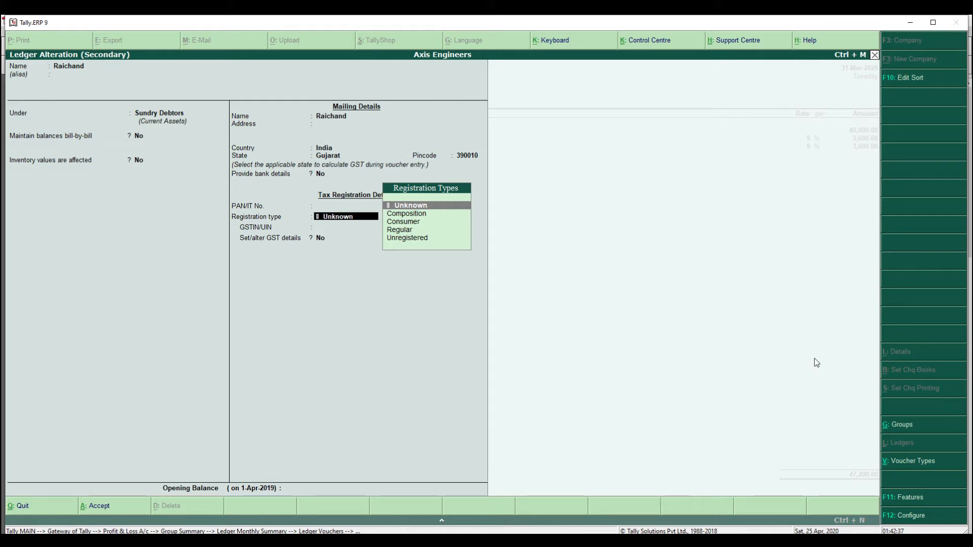
# Set the party ledger's Registration type to Consumer, then save the ledger and sales voucher 4
pyautogui.press('Down')
pyautogui.press('Down')
pyautogui.press('Up')
pyautogui.press('Up')
pyautogui.press('Down')
pyautogui.press('Down')
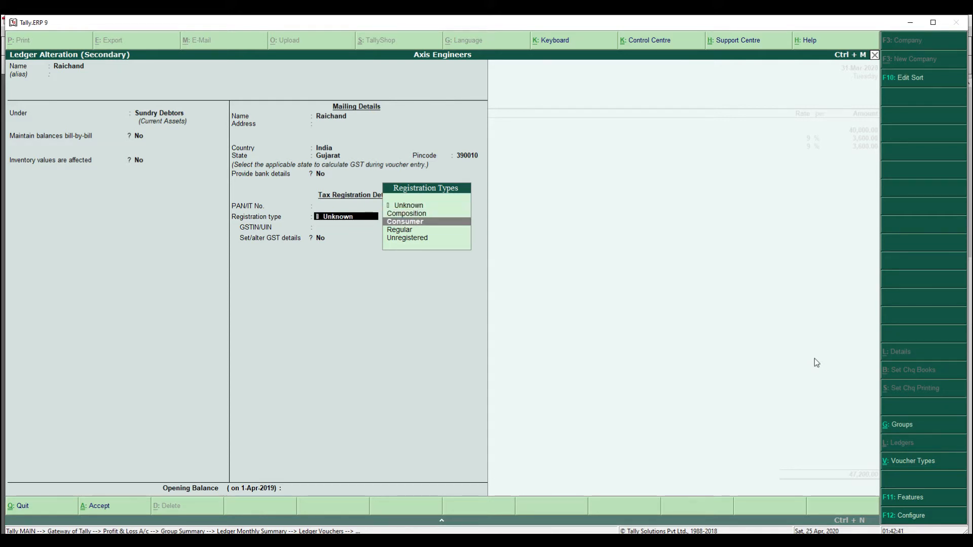
pyautogui.press('Down')
pyautogui.press('Down')
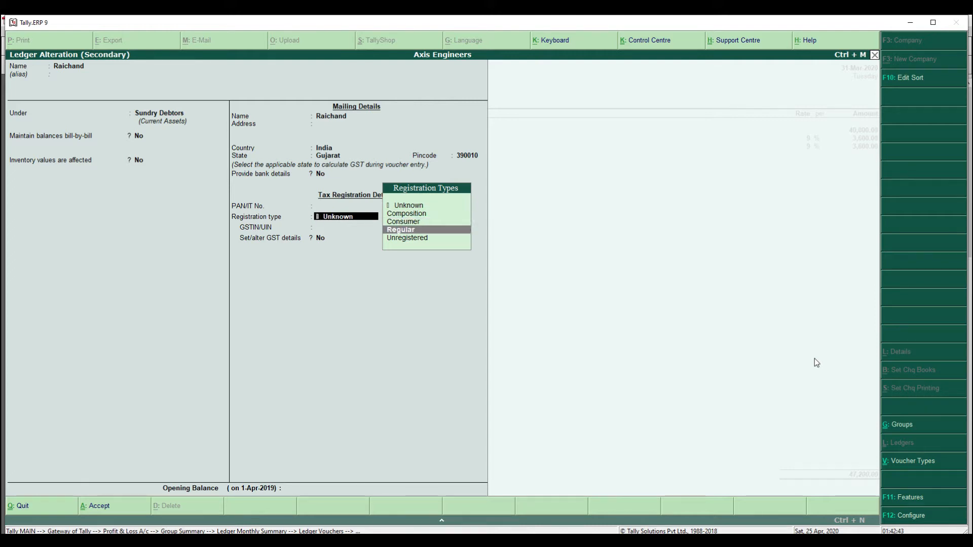
pyautogui.press('Up')
pyautogui.press('Up')
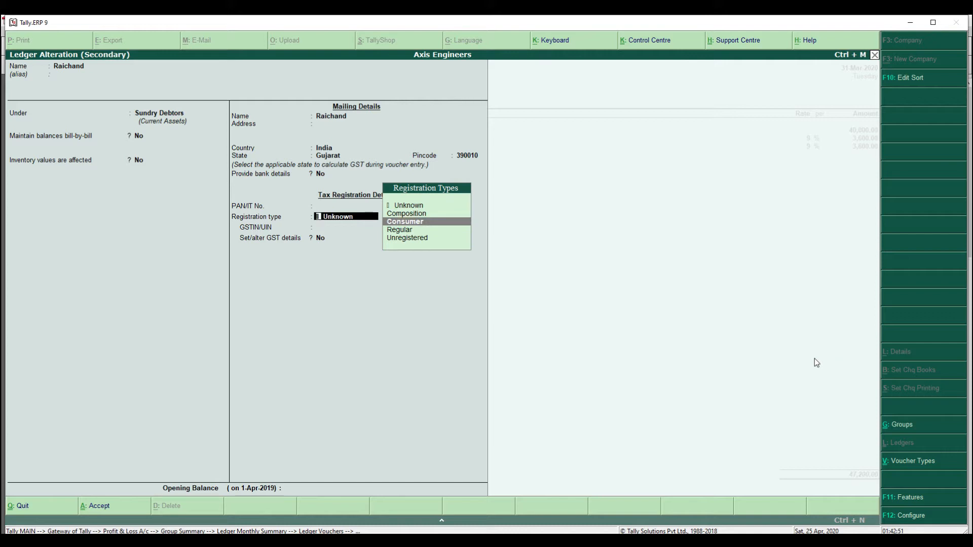
pyautogui.press('Return')
pyautogui.press('Return')
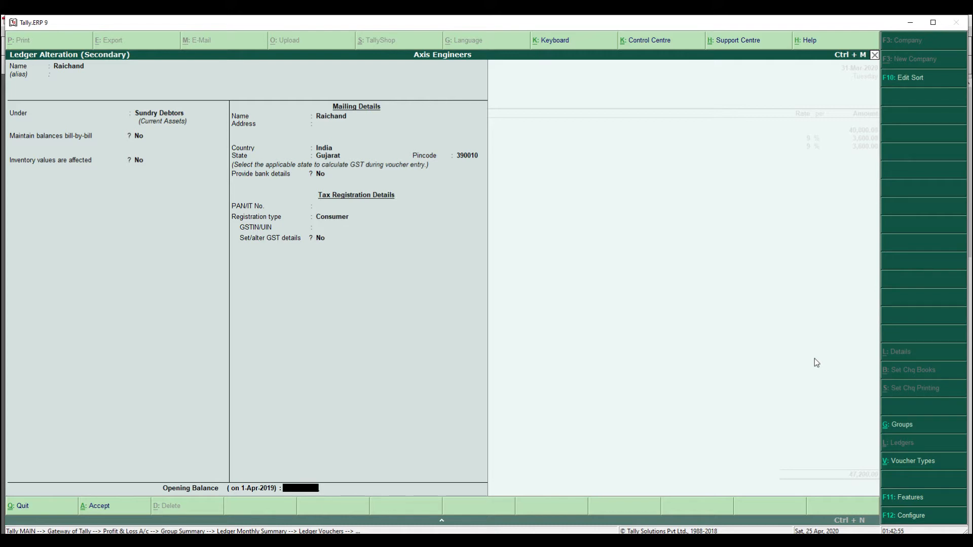
pyautogui.press('Return')
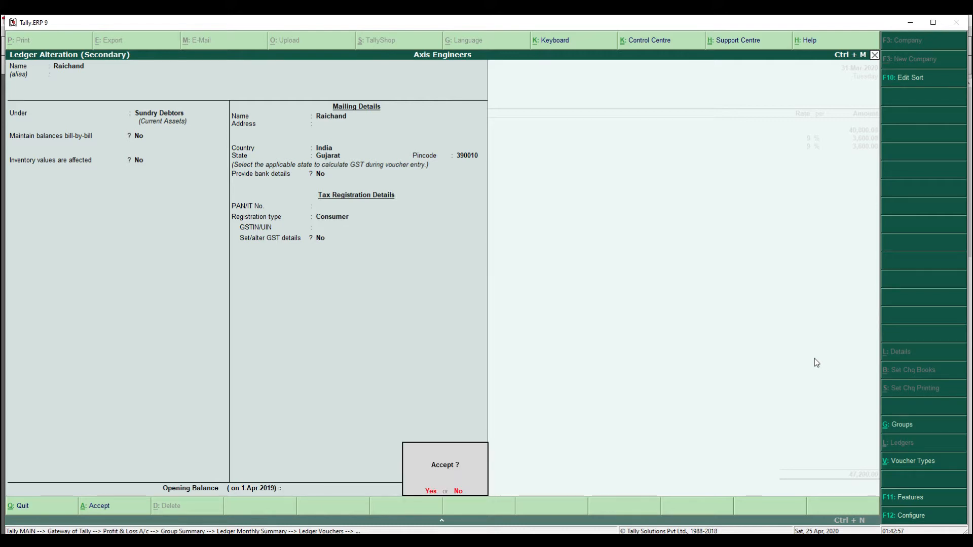
pyautogui.press('Return')
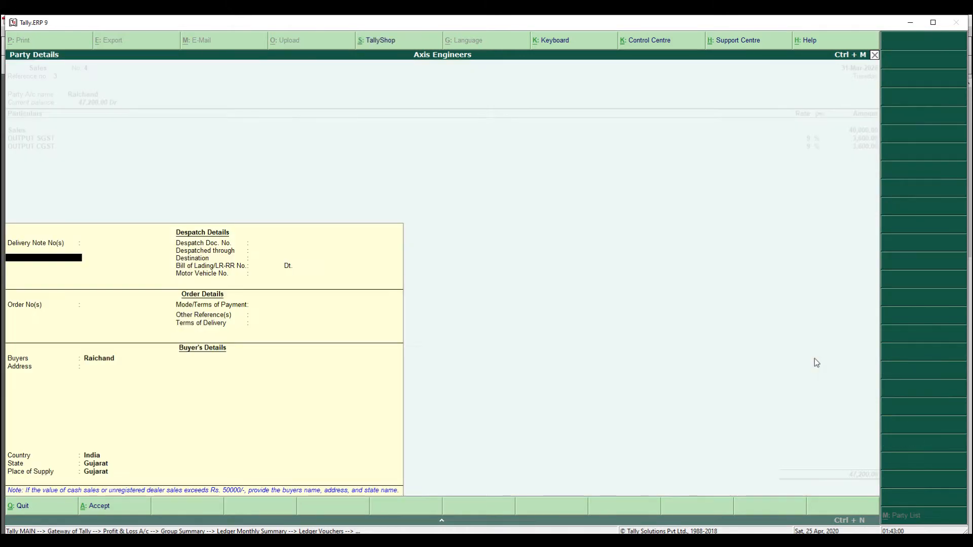
pyautogui.hotkey('ctrl', 'a')
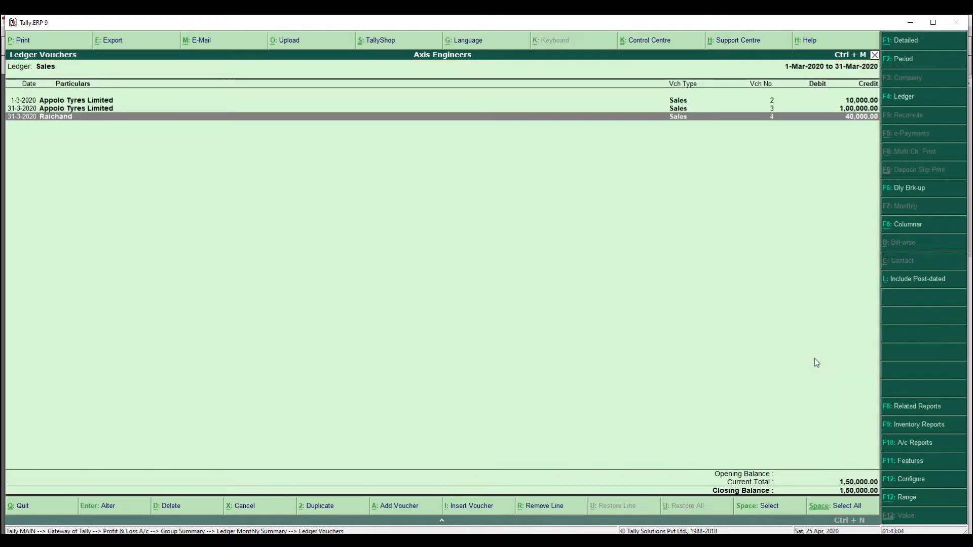
# Leave the Sales ledger vouchers and the Profit & Loss account, and open the Display reports
pyautogui.press('Escape')
pyautogui.press('Escape')
pyautogui.press('Escape')
pyautogui.press('Escape')
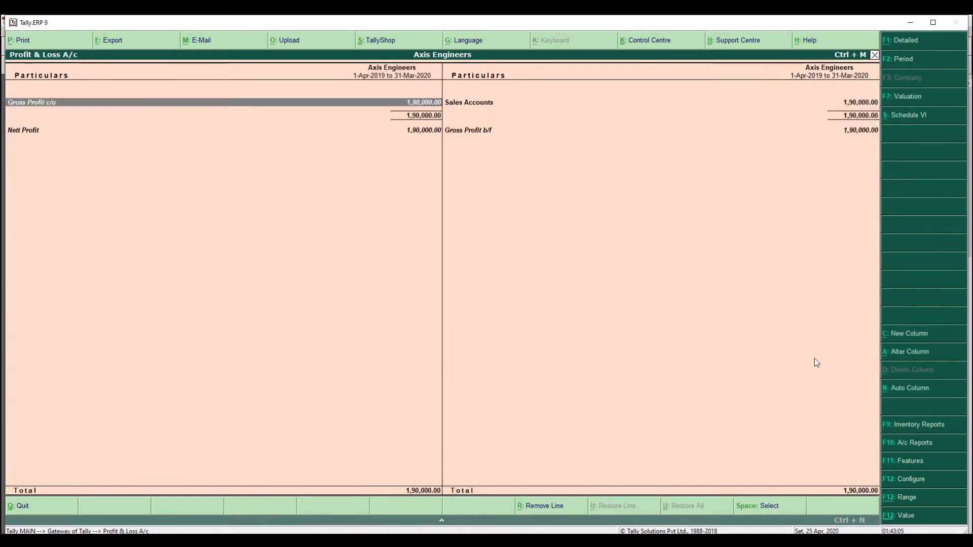
pyautogui.press('Down')
pyautogui.press('Down')
pyautogui.press('Down')
pyautogui.press('Return')
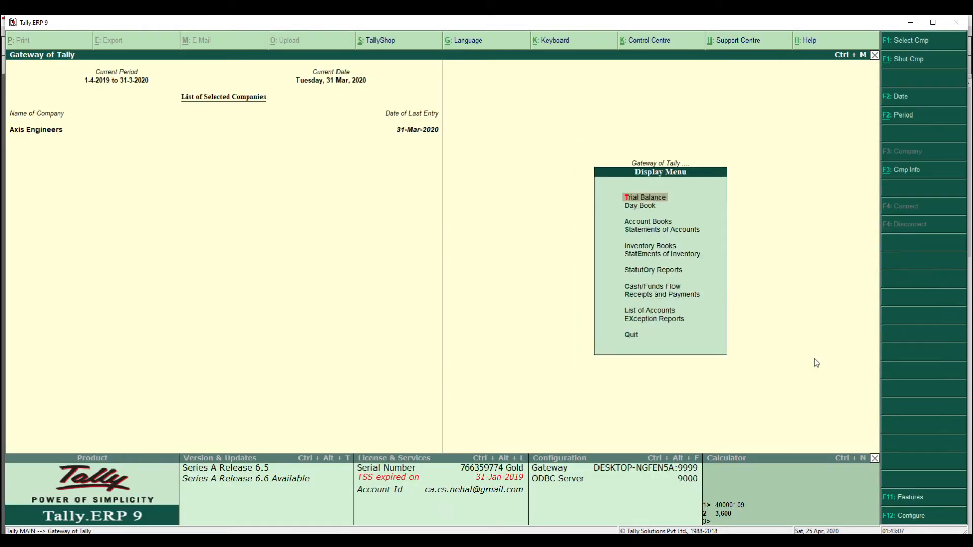
# Open the GSTR-1 return from the GST statutory reports
pyautogui.press('Down')
pyautogui.press('Down')
pyautogui.press('Down')
pyautogui.press('Down')
pyautogui.press('Down')
pyautogui.press('Down')
pyautogui.press('Return')
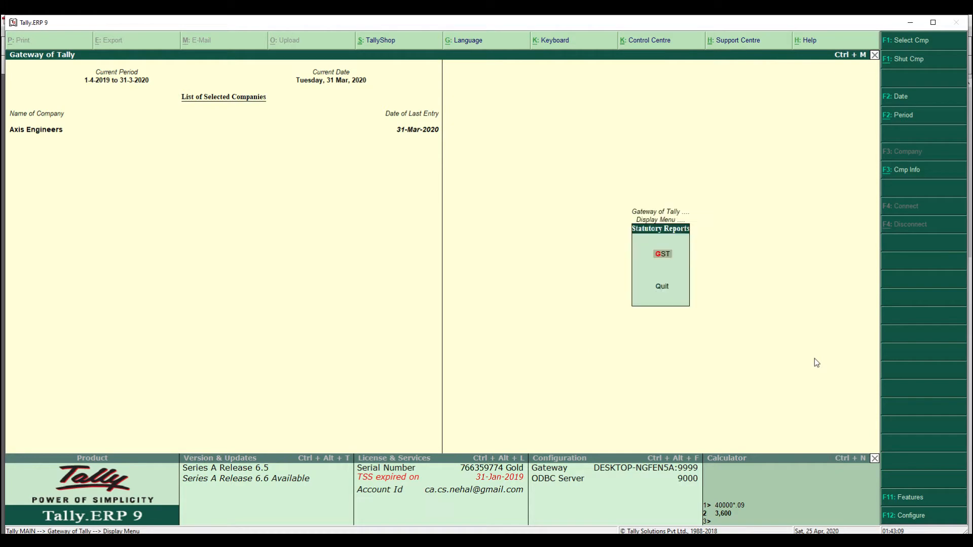
pyautogui.press('Return')
pyautogui.press('Return')
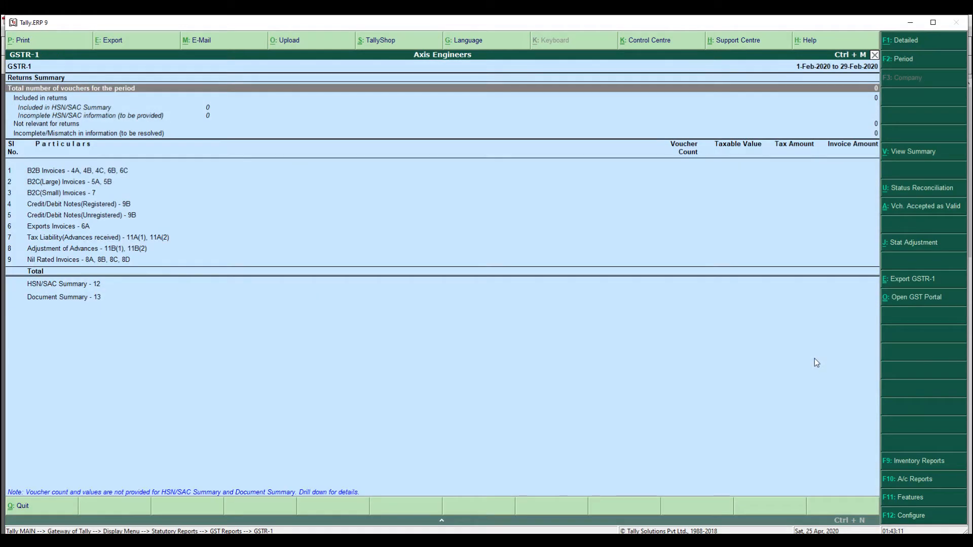
# Set the GSTR-1 report period from 1-3-2020 to 31-3-2020
pyautogui.press('F2')
pyautogui.write('1.3.')
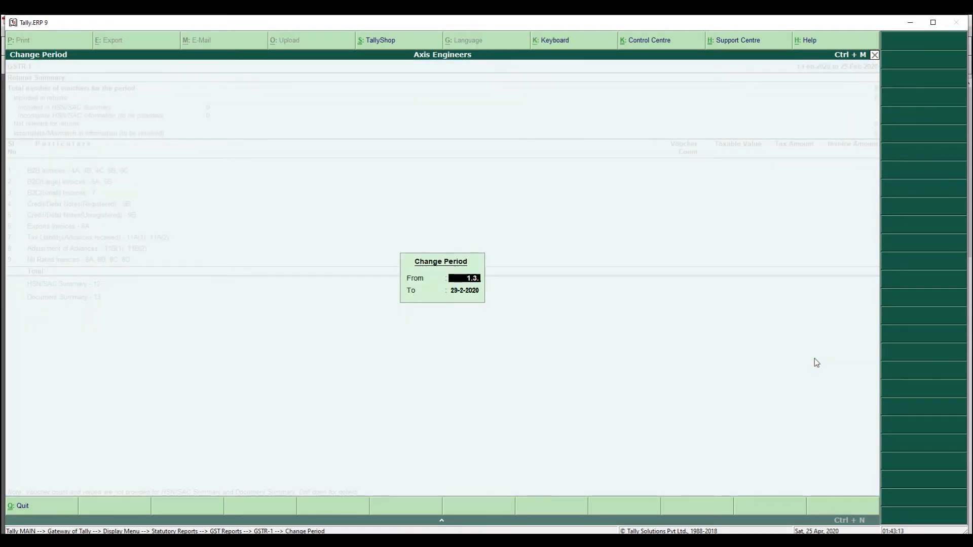
pyautogui.write('20')
pyautogui.press('Return')
pyautogui.write('31')
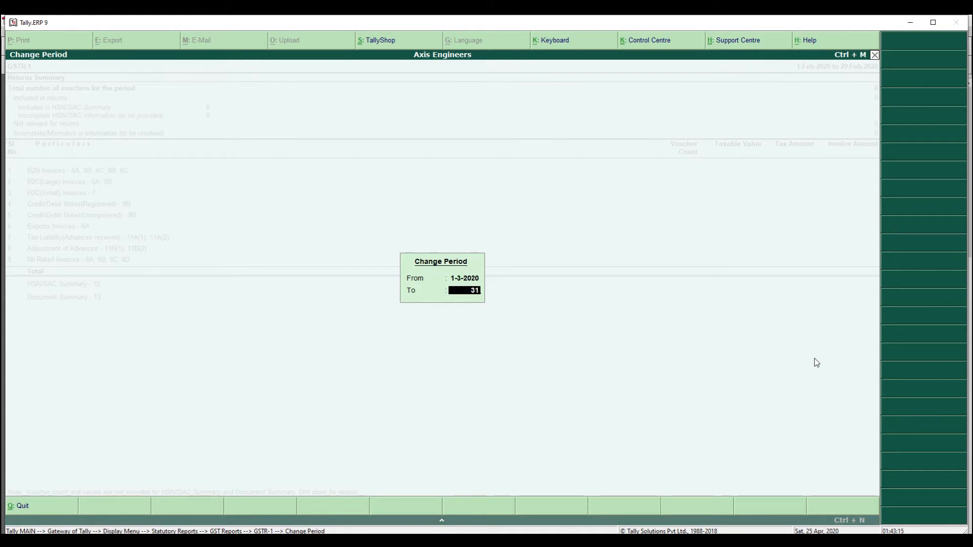
pyautogui.write('.3.20')
pyautogui.press('Return')
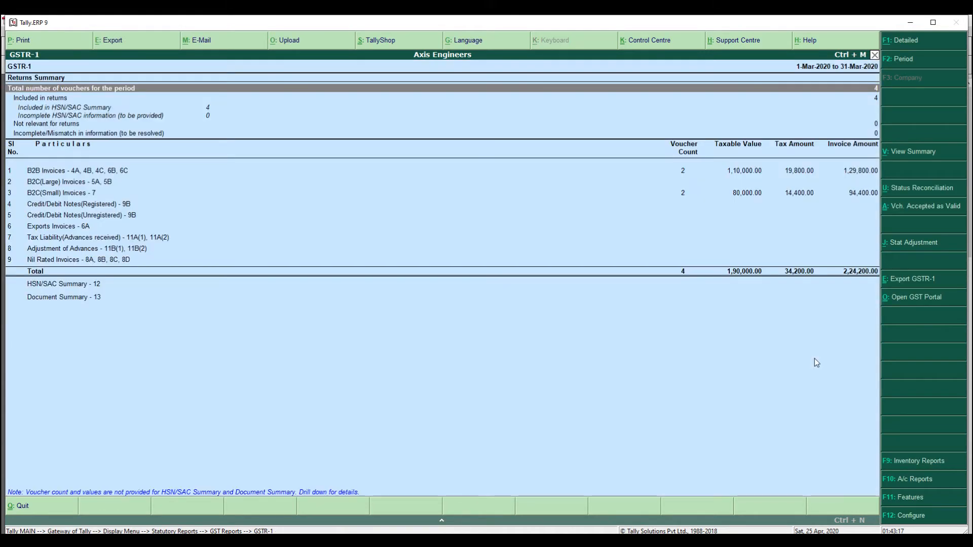
# Review the March return's voucher counts, including the included, not relevant and incomplete/mismatch lines
pyautogui.press('Down')
pyautogui.press('Down')
pyautogui.press('Down')
pyautogui.press('Down')
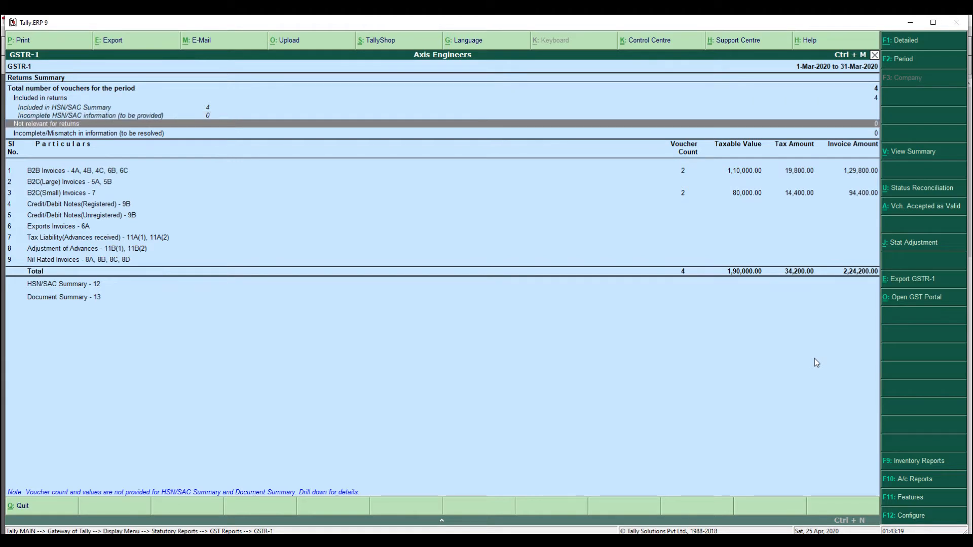
pyautogui.press('Down')
pyautogui.press('Up')
pyautogui.press('Up')
pyautogui.press('Up')
pyautogui.press('Up')
pyautogui.press('Up')
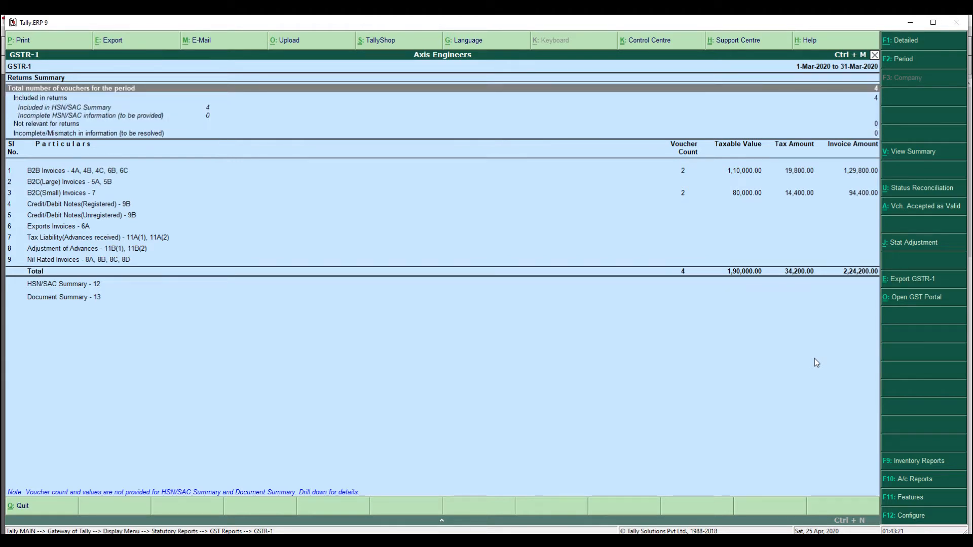
pyautogui.press('Down')
pyautogui.press('Up')
pyautogui.press('Down')
pyautogui.press('Down')
pyautogui.press('Down')
pyautogui.press('Down')
pyautogui.press('Down')
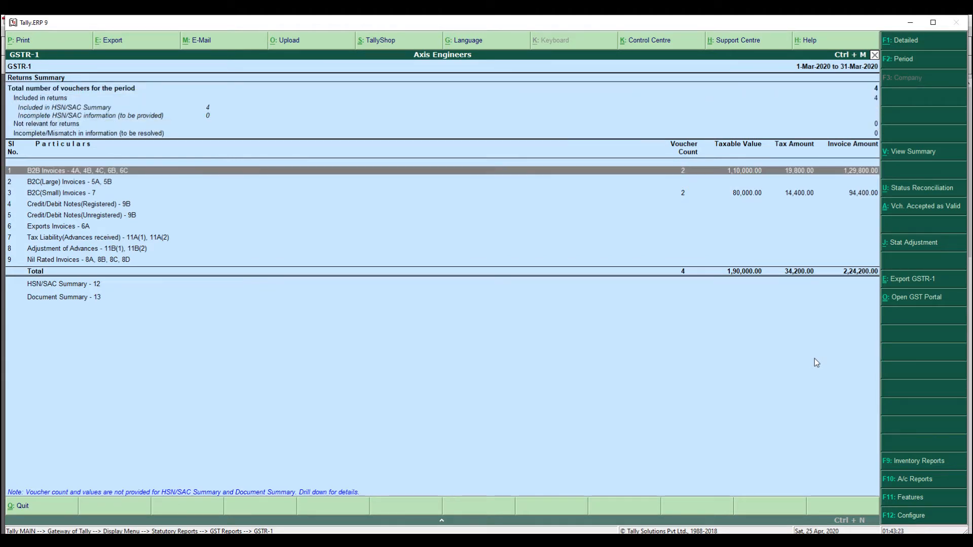
pyautogui.press('Up')
# Examine the GSTR-1 sections from B2C(Large) and B2C(Small) Invoices through to the HSN/SAC Summary
pyautogui.click(58, 186)
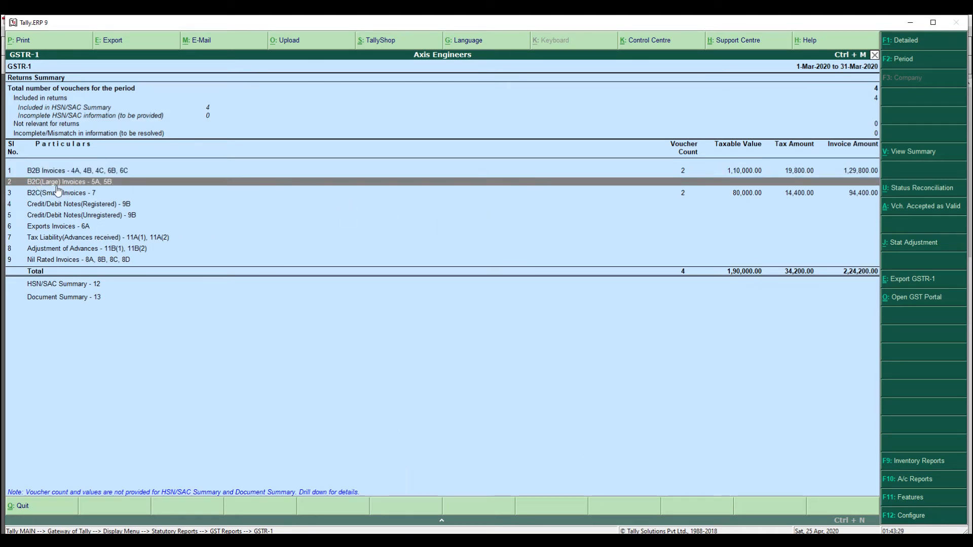
pyautogui.click(60, 195)
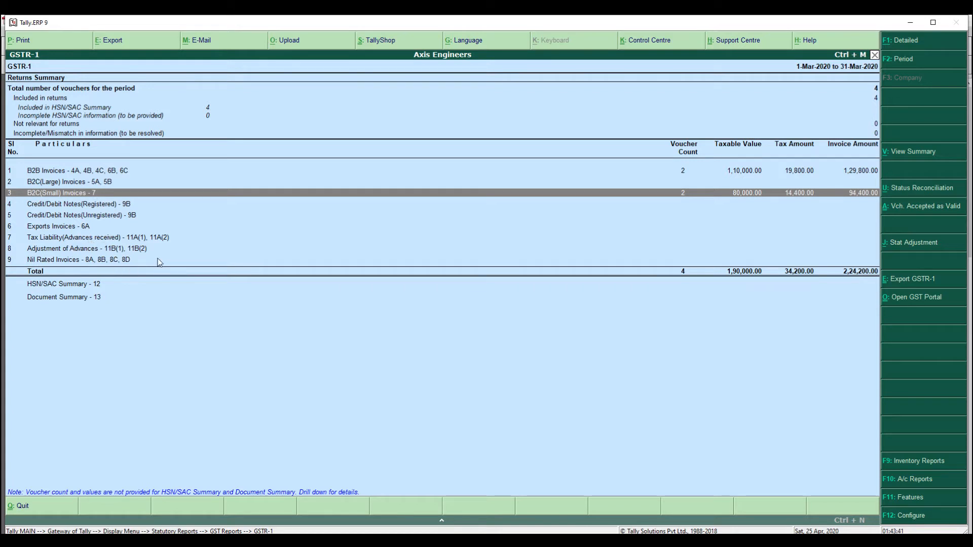
pyautogui.press('Down')
pyautogui.press('Down')
pyautogui.press('Down')
pyautogui.press('Down')
pyautogui.press('Down')
pyautogui.press('Down')
pyautogui.press('Down')
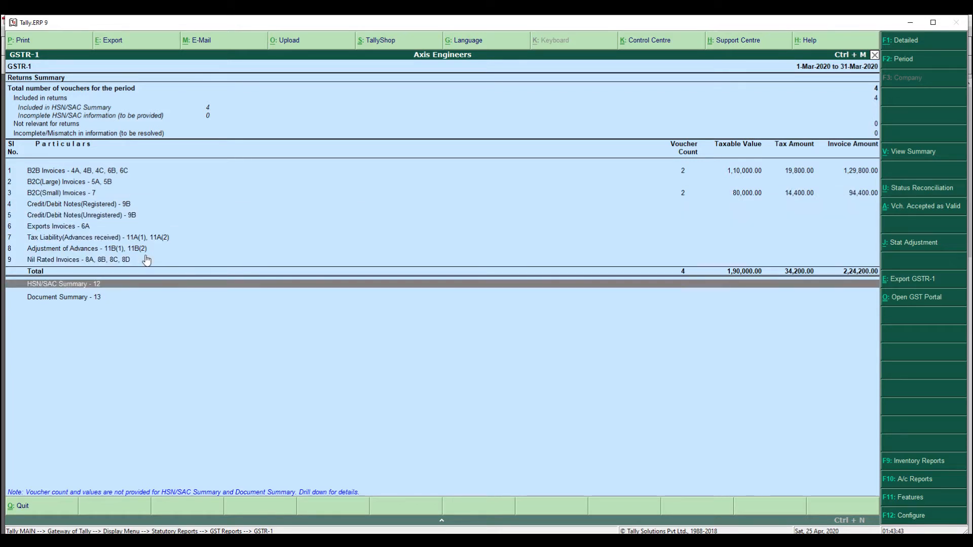
pyautogui.press('Up')
pyautogui.press('Up')
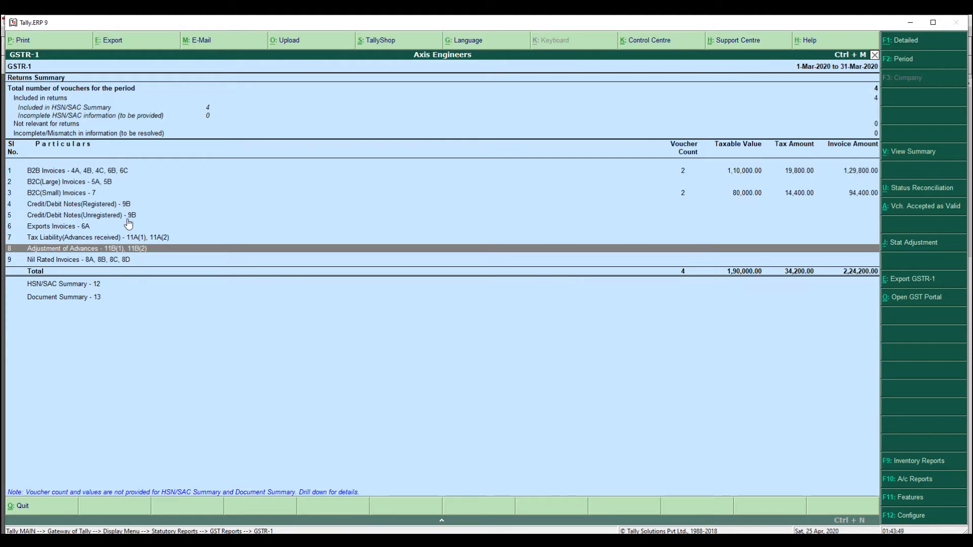
pyautogui.press('Up')
pyautogui.press('Up')
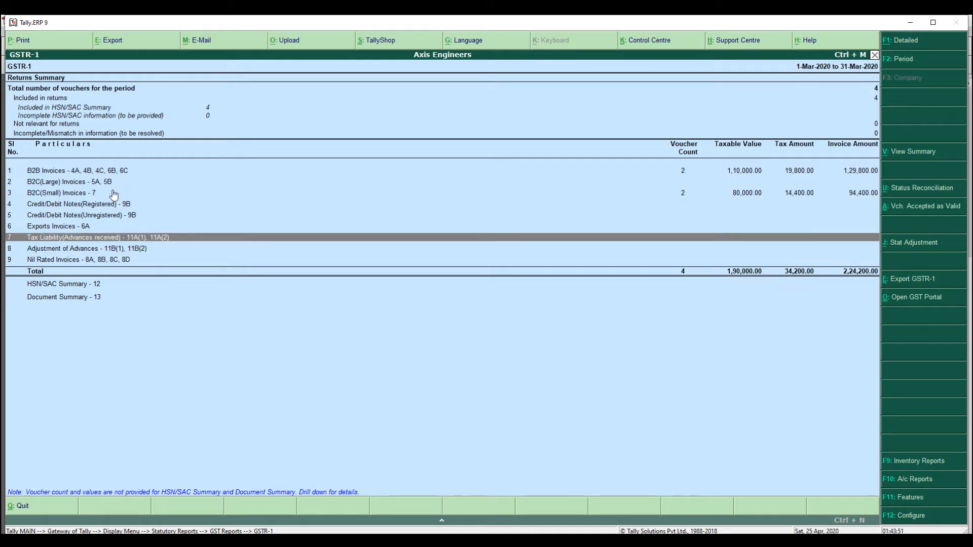
# Drill down into B2C(Small) Invoices to the Gujarat vouchers, check sales voucher 4, and return to the GSTR-1 summary
pyautogui.click(56, 205)
pyautogui.press('Up')
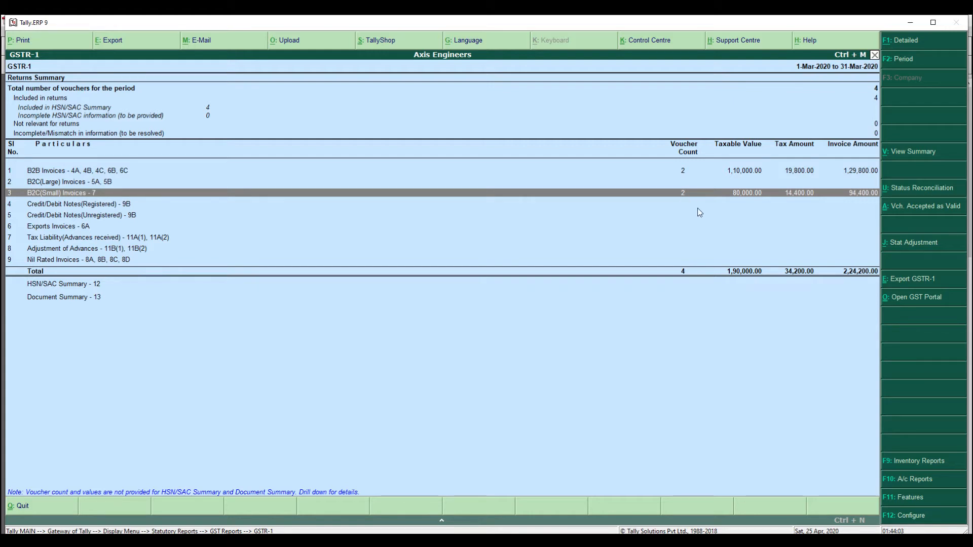
pyautogui.press('Return')
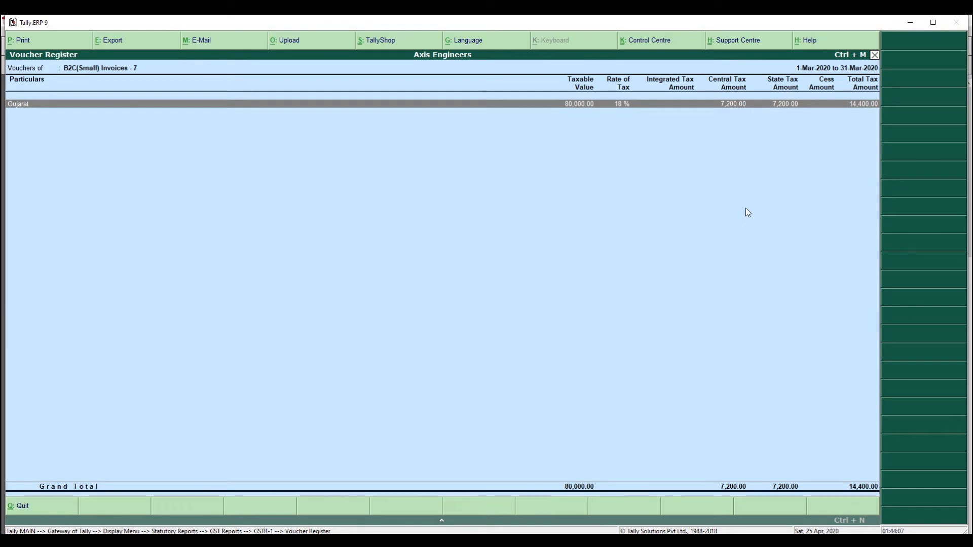
pyautogui.press('Return')
pyautogui.press('Down')
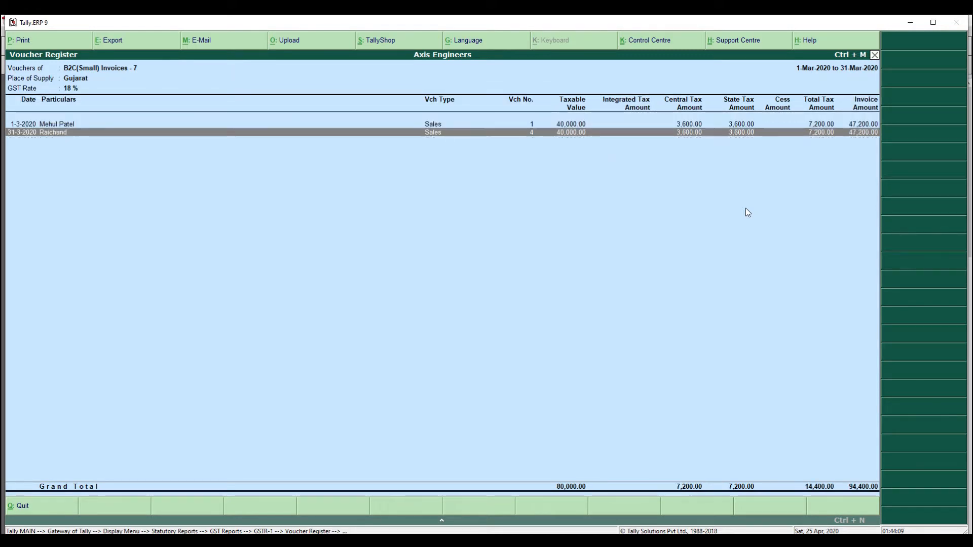
pyautogui.press('Escape')
pyautogui.press('Escape')
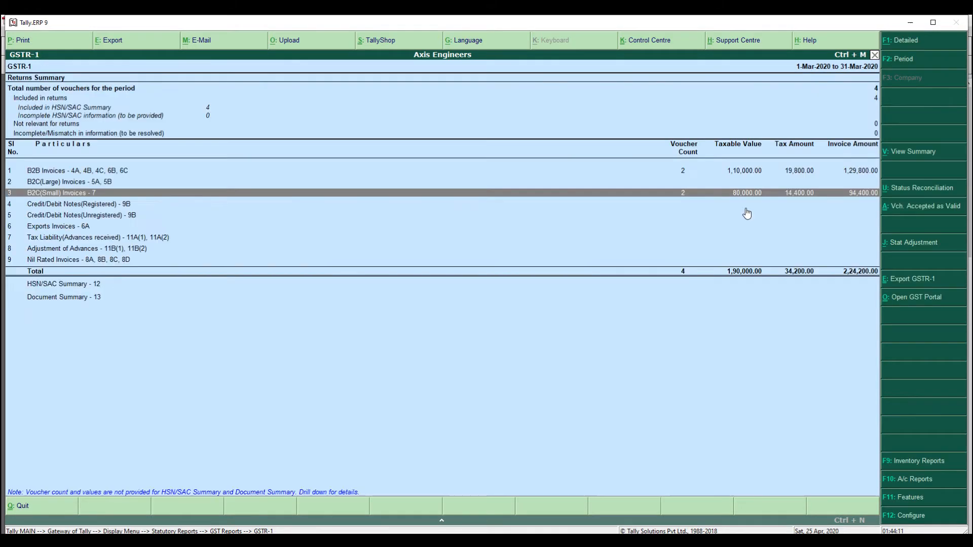
# Drill down into B2B Invoices to Appolo Tyres Limited's vouchers and return to the GSTR-1 summary
pyautogui.press('Up')
pyautogui.press('Up')
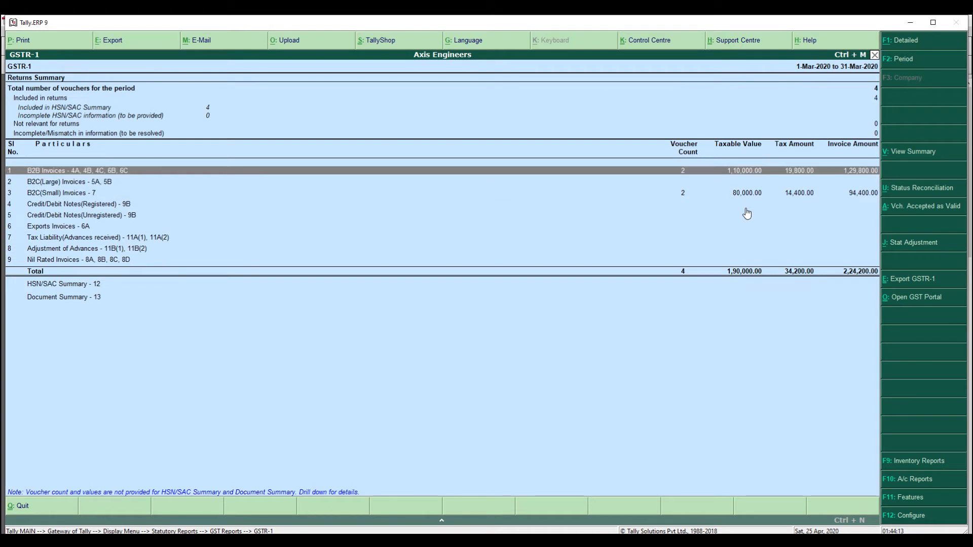
pyautogui.press('Return')
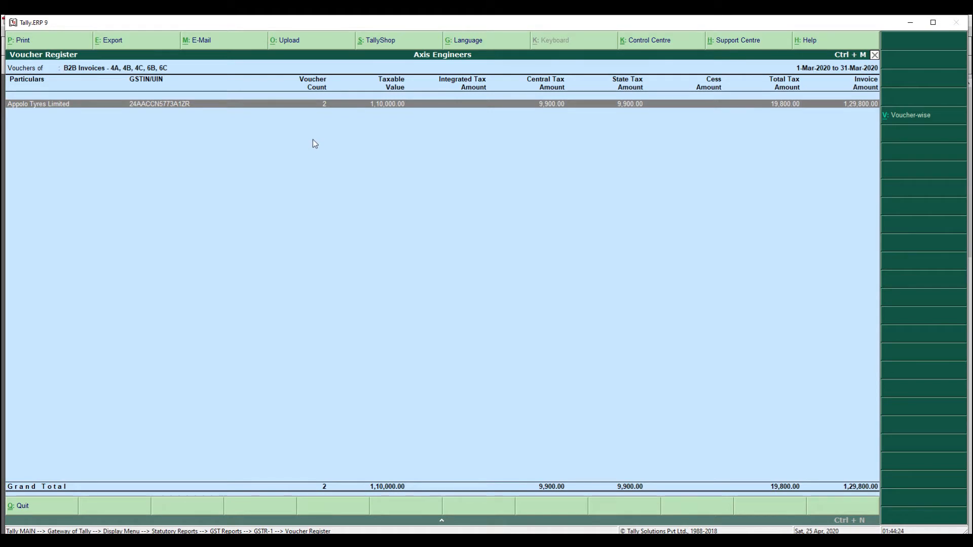
pyautogui.press('Return')
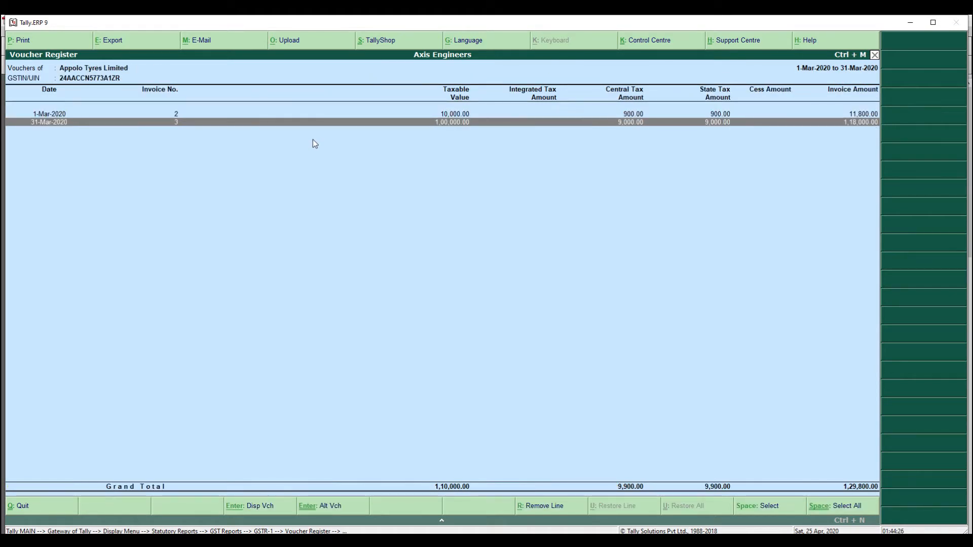
pyautogui.press('Down')
pyautogui.press('Escape')
pyautogui.press('Escape')
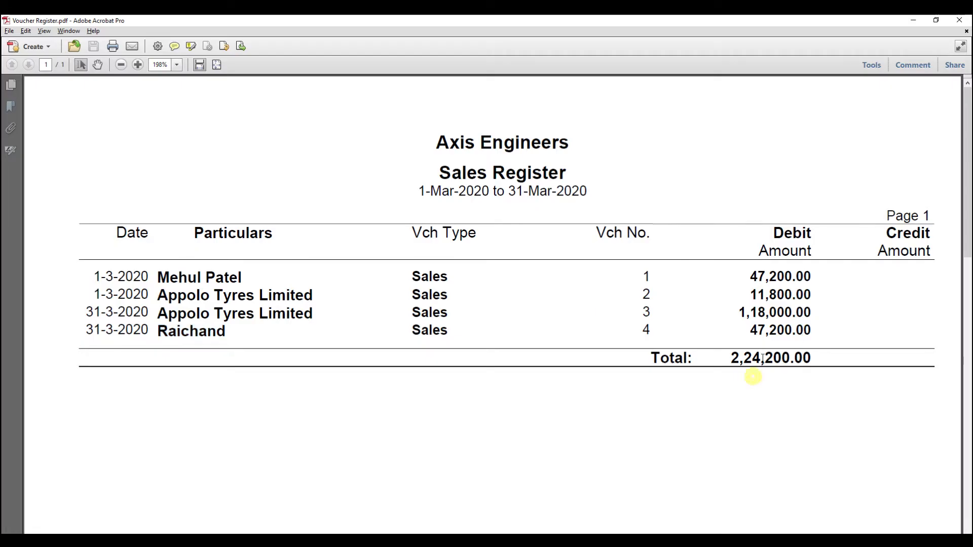
# Check the total of the March Sales Register PDF in Adobe Acrobat against the GSTR-1 invoice amount
pyautogui.tripleClick(760, 370)
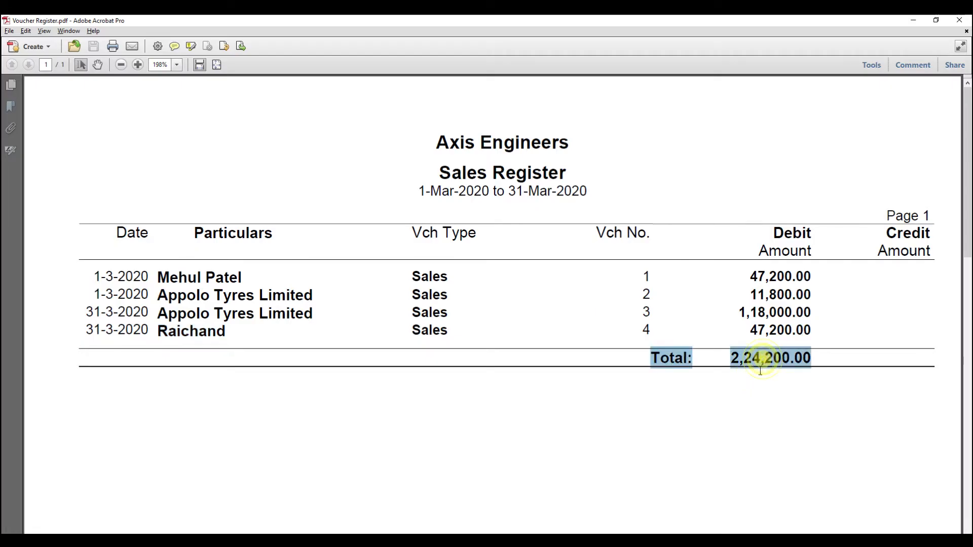
pyautogui.click(745, 428)
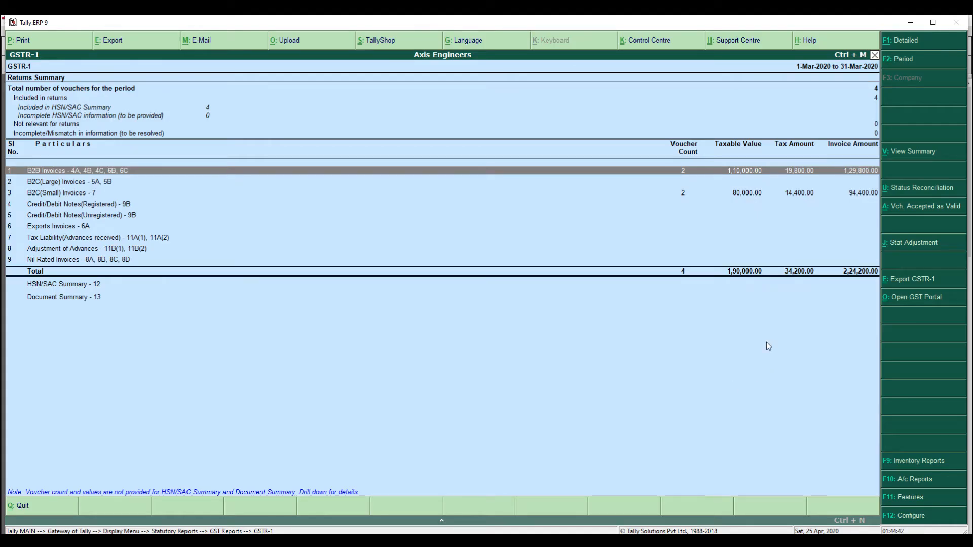
# Return to the GSTR-1 summary in Tally.ERP 9 and open its HSN/SAC Summary
pyautogui.press('Down')
pyautogui.press('Down')
pyautogui.press('Down')
pyautogui.press('Down')
pyautogui.press('Down')
pyautogui.press('Down')
pyautogui.press('Down')
pyautogui.press('Down')
pyautogui.press('Down')
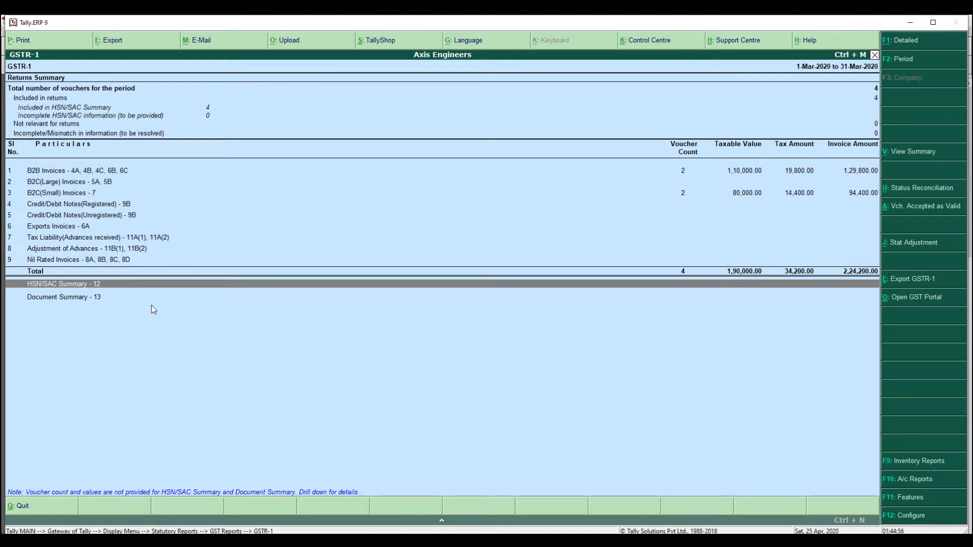
pyautogui.press('Return')
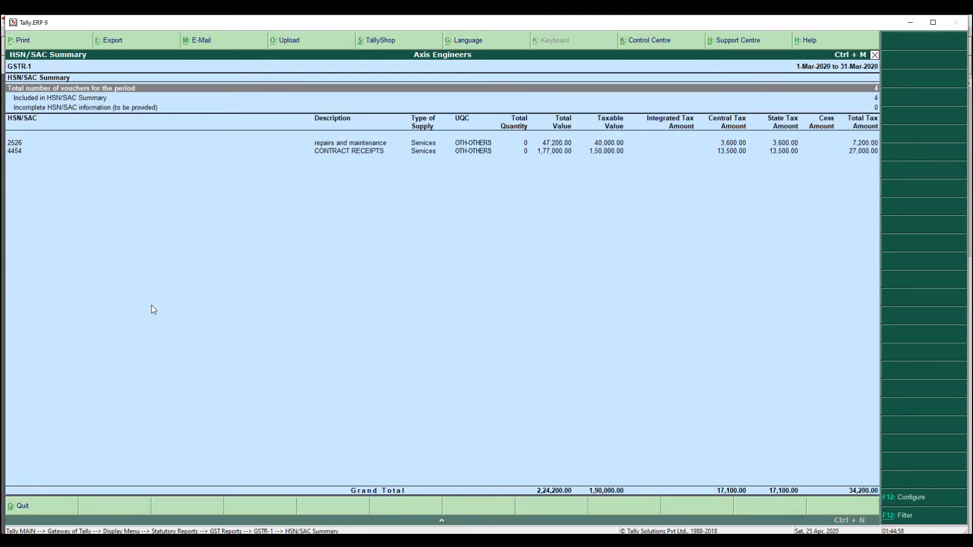
# Review the voucher counts and the service rows for HSN/SAC codes 2526 and 4454
pyautogui.press('Down')
pyautogui.press('Up')
pyautogui.press('Down')
pyautogui.press('Down')
pyautogui.press('Down')
pyautogui.press('Down')
pyautogui.press('Up')
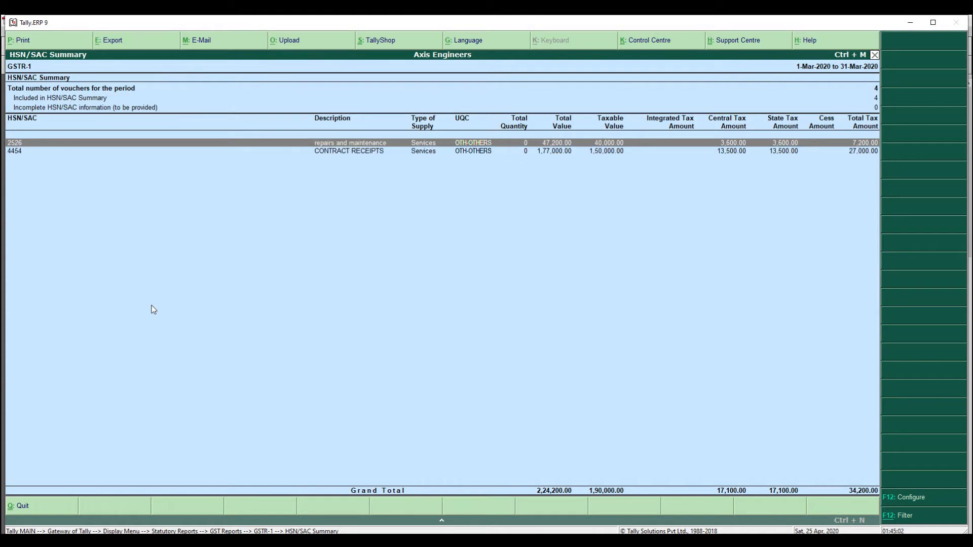
# Examine the supply type, UQC and value columns of the repairs and maintenance and contract receipts rows in the HSN/SAC Summary
pyautogui.click(19, 191)
pyautogui.click(410, 154)
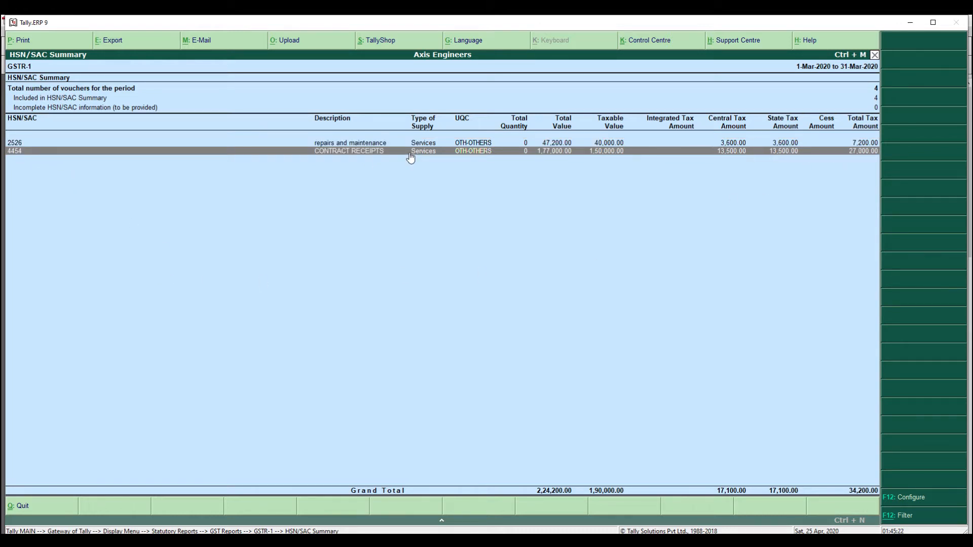
pyautogui.press('Up')
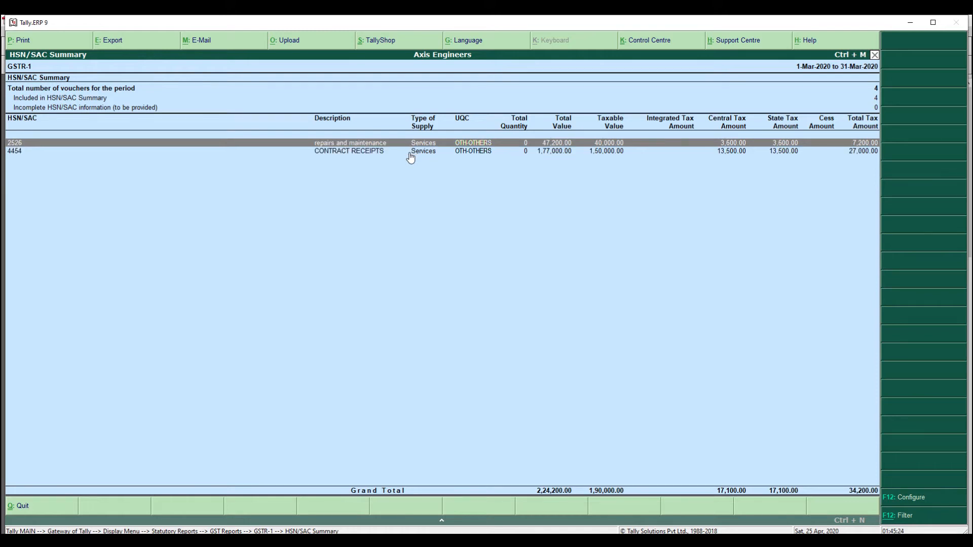
pyautogui.press('Down')
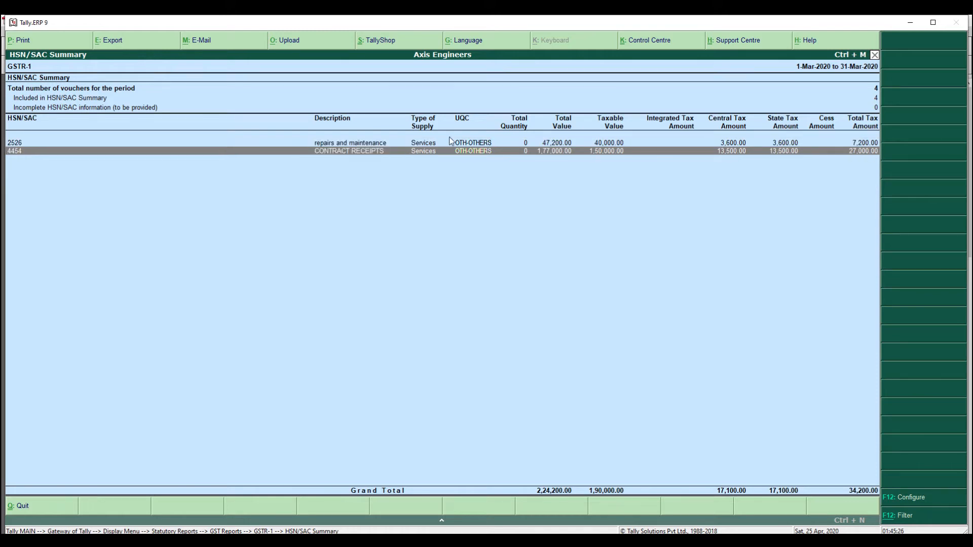
pyautogui.press('Up')
pyautogui.press('Up')
pyautogui.press('Up')
pyautogui.press('Up')
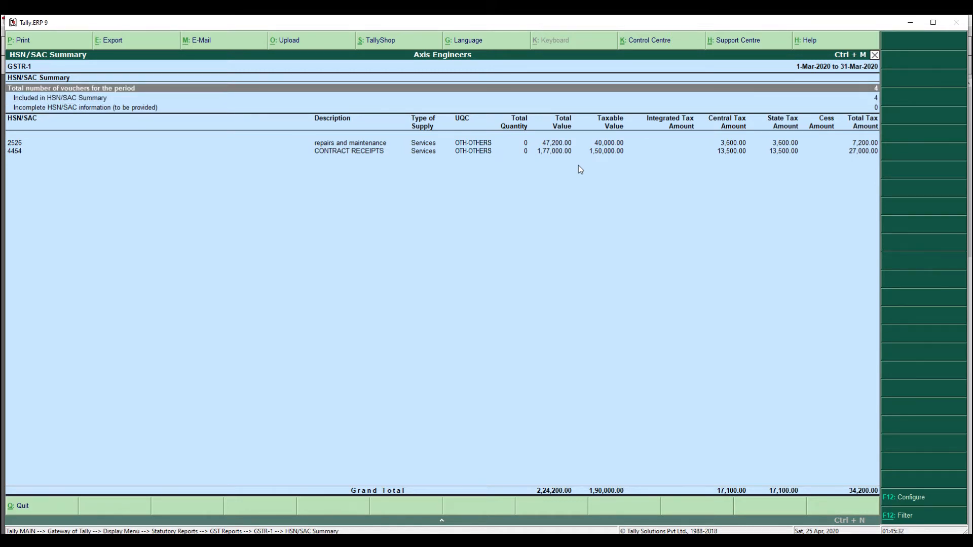
# Compare the HSN/SAC Summary's voucher total with the GSTR-1 summary, ending back in the GSTR-1 summary
pyautogui.press('Escape')
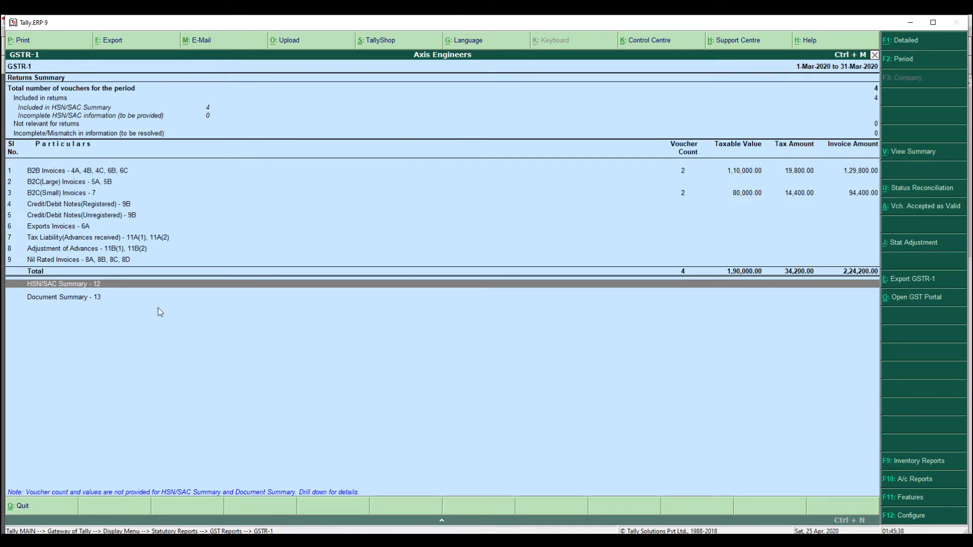
pyautogui.press('Return')
pyautogui.press('Escape')
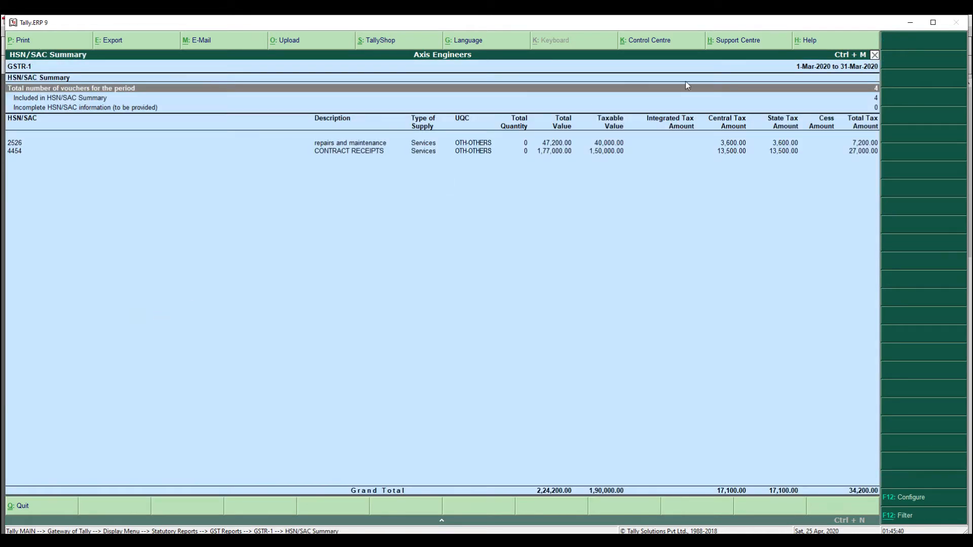
pyautogui.press('Escape')
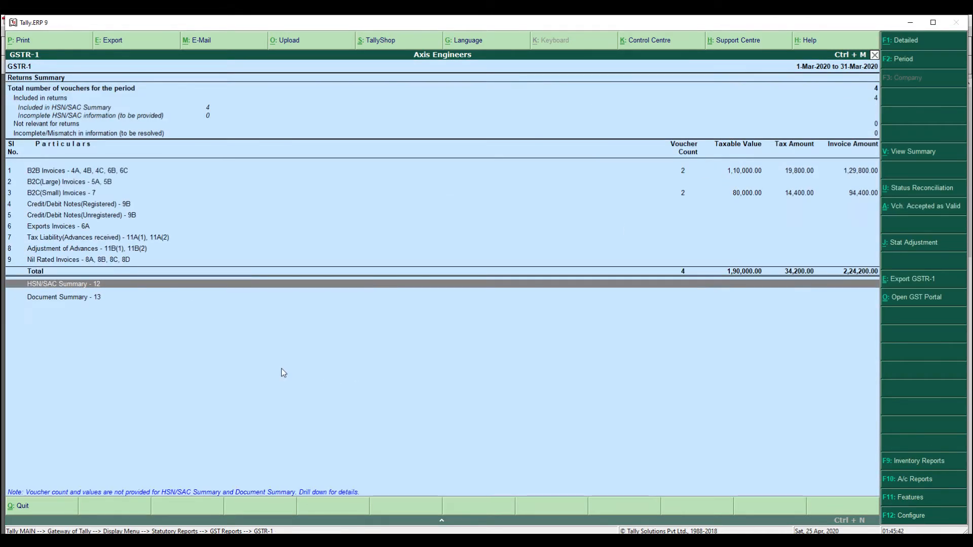
# Review the Document Summary's Sales serial numbers, drill down into its vouchers, and return to the GSTR-1 summary
pyautogui.press('Down')
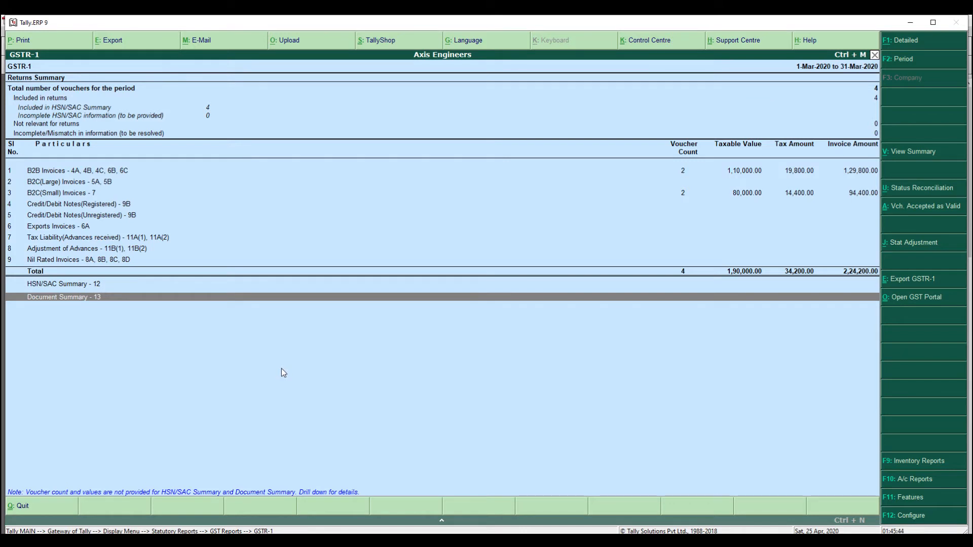
pyautogui.press('Return')
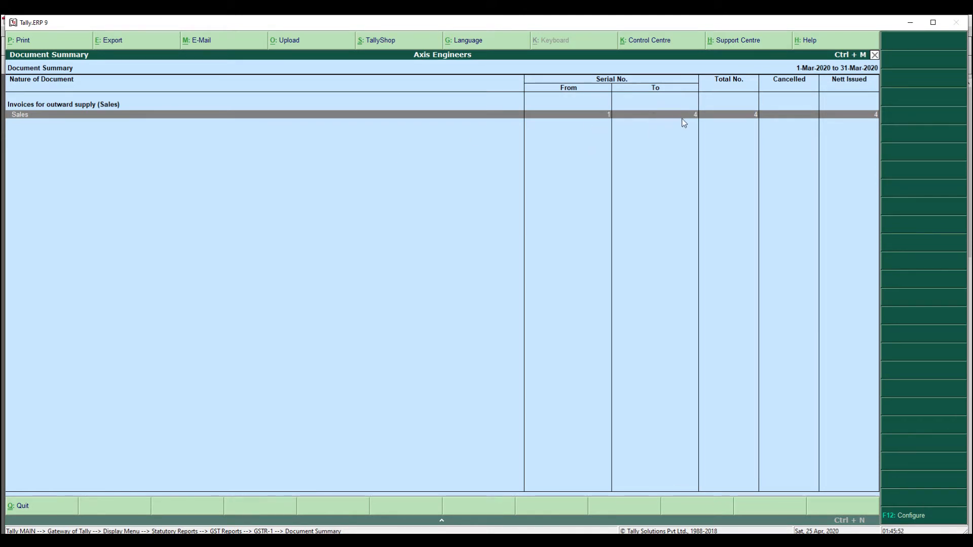
pyautogui.press('Return')
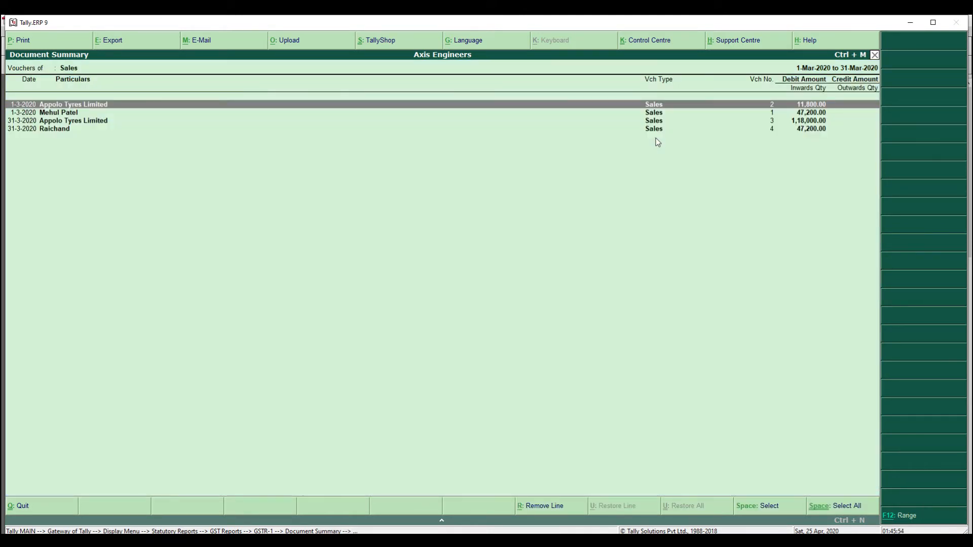
pyautogui.press('Escape')
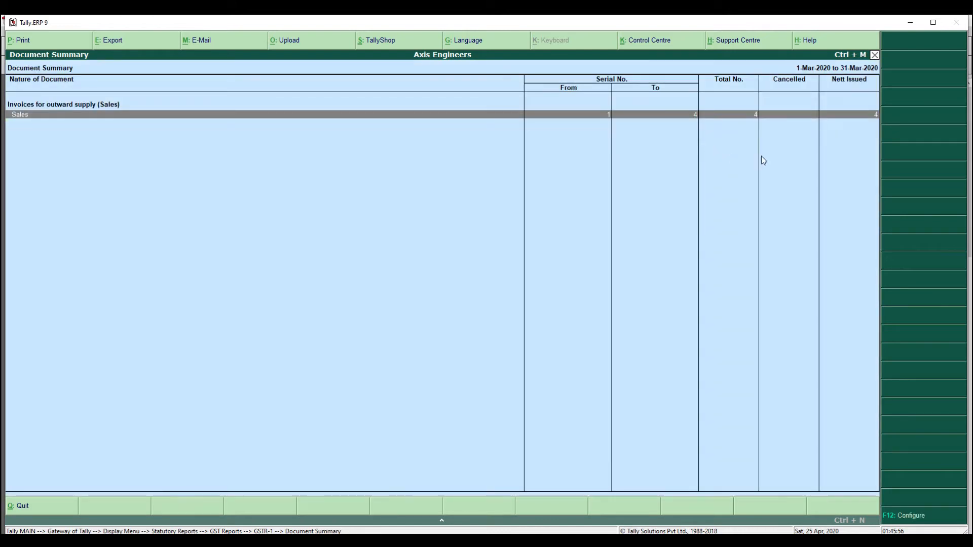
pyautogui.press('Return')
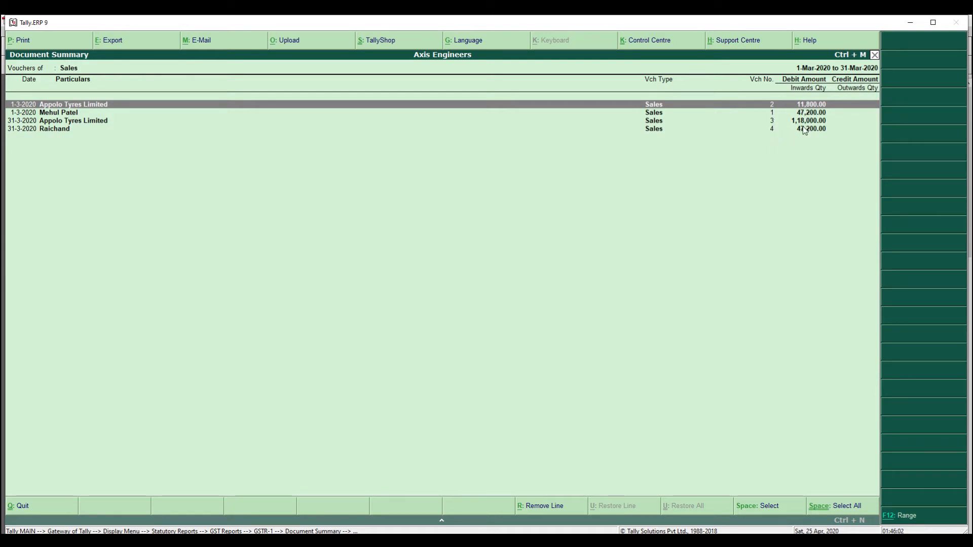
pyautogui.press('Escape')
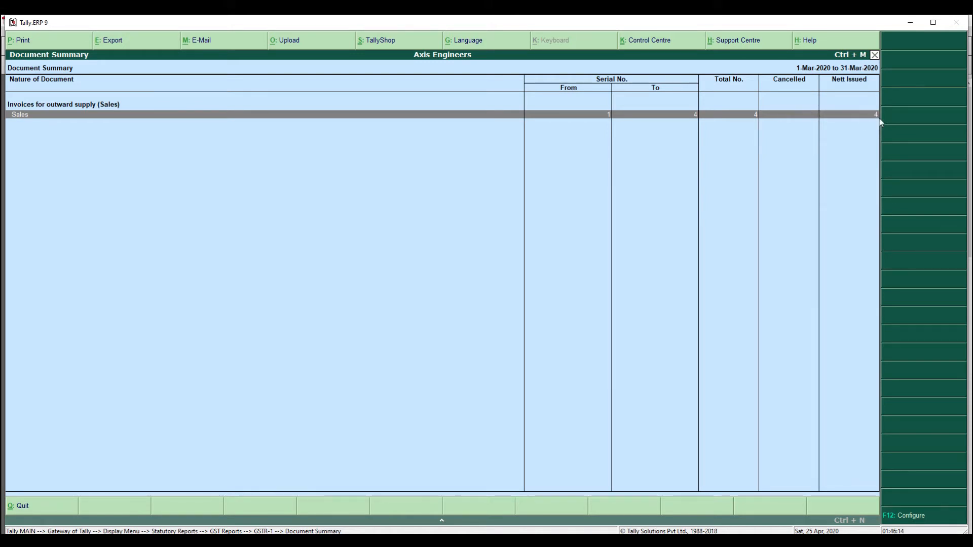
pyautogui.press('Escape')
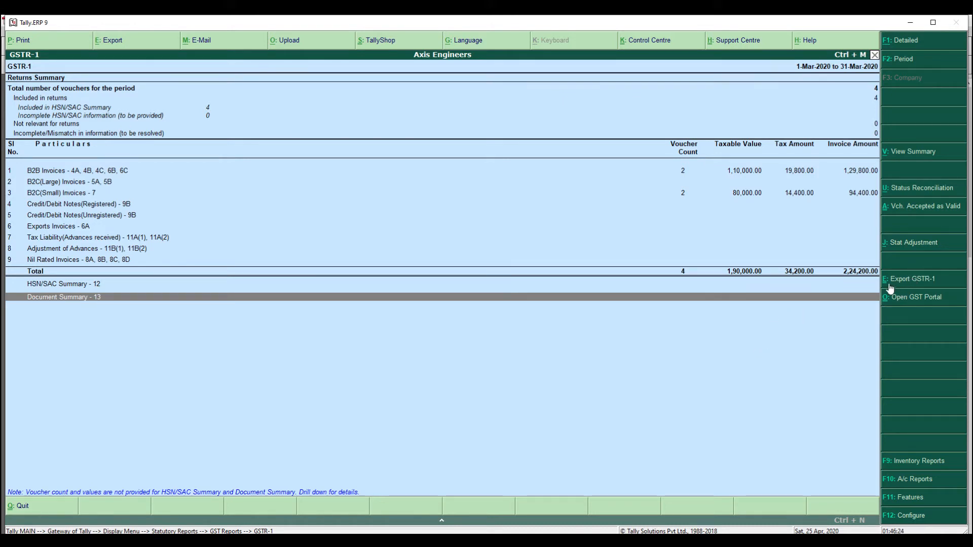
# Export GSTR-1 for all vouchers in JSON (Data Interchange) format to C:\Program Files\Tally\Tally.ERP9 and select the exported file
pyautogui.click(919, 286)
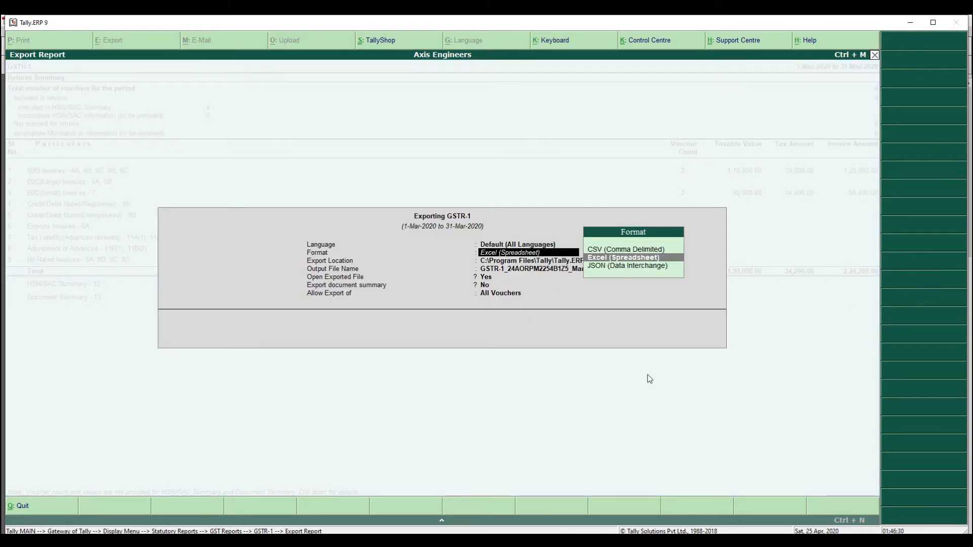
pyautogui.press('Down')
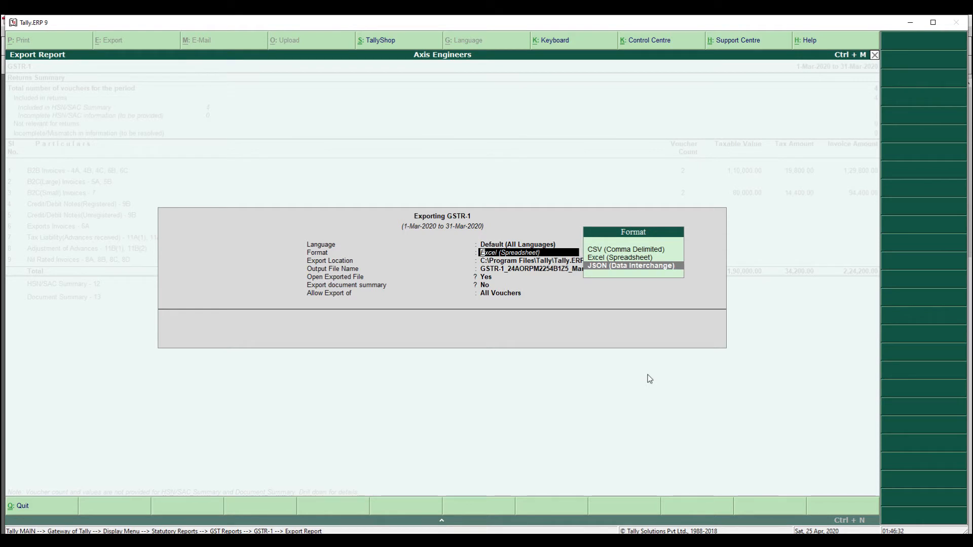
pyautogui.press('Return')
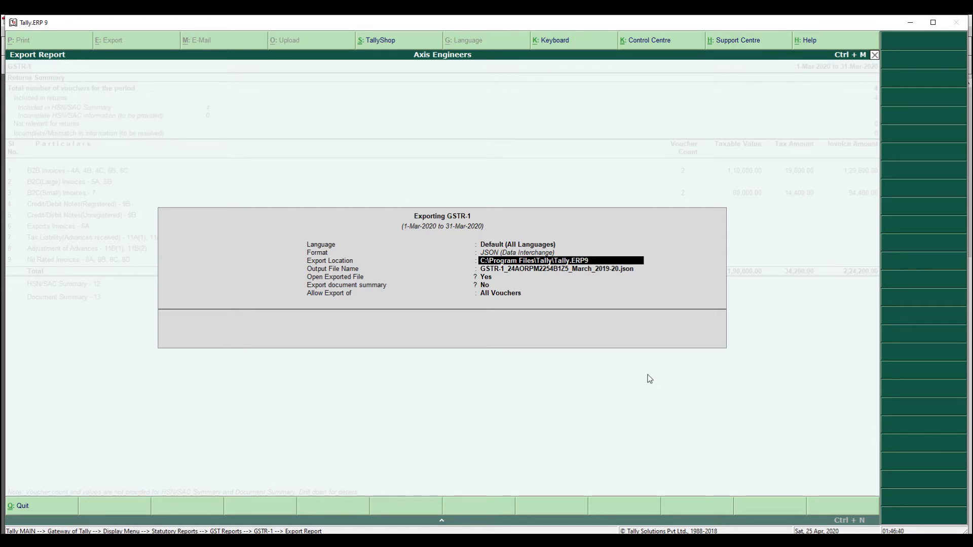
pyautogui.press('Return')
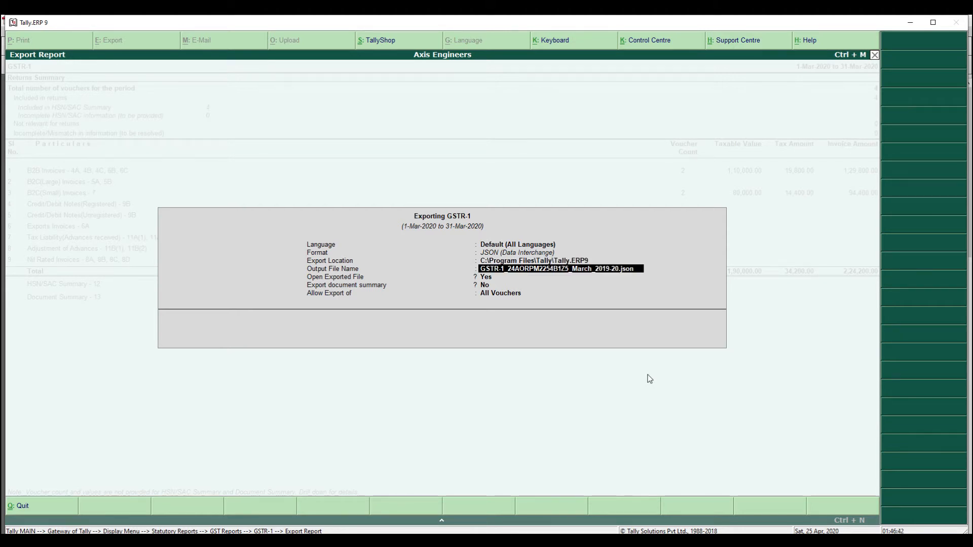
pyautogui.press('Return')
pyautogui.press('Return')
pyautogui.press('Return')
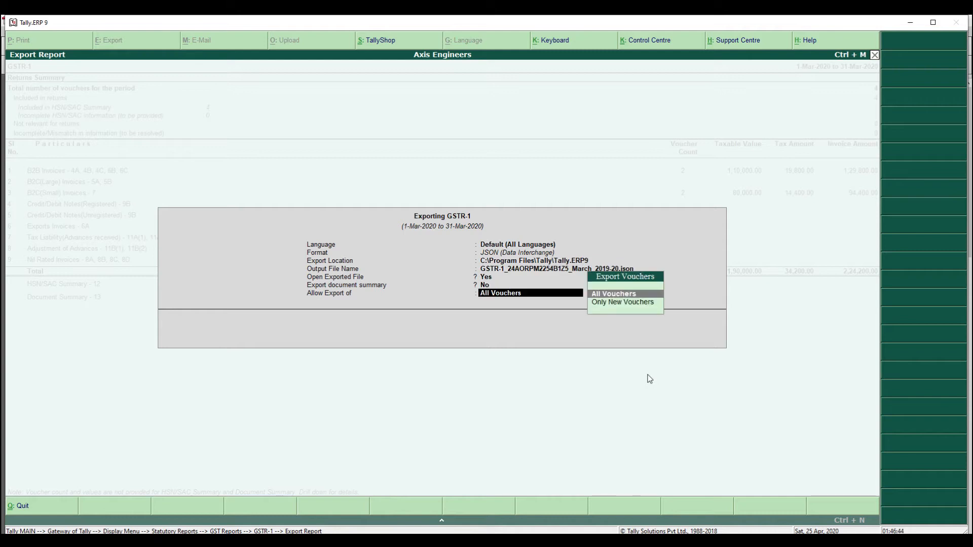
pyautogui.press('Return')
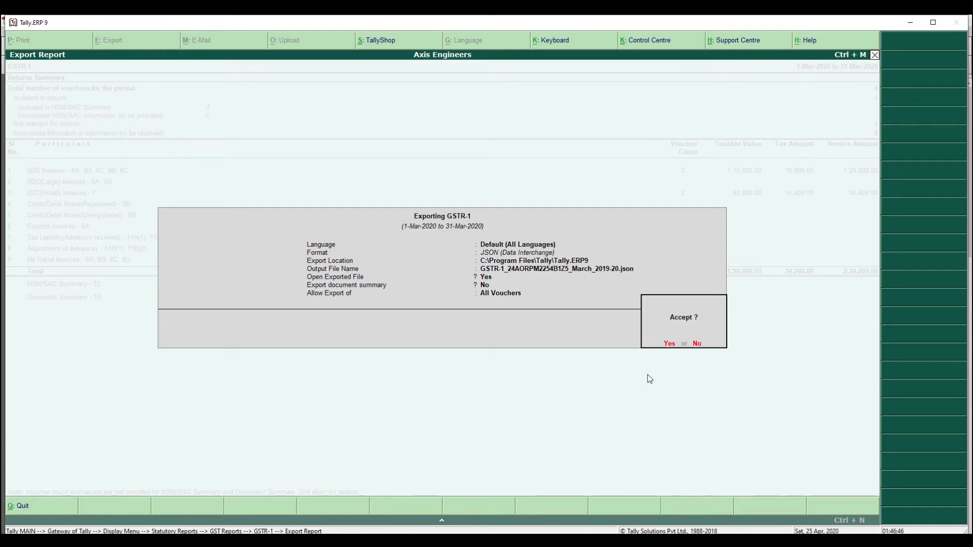
pyautogui.press('Return')
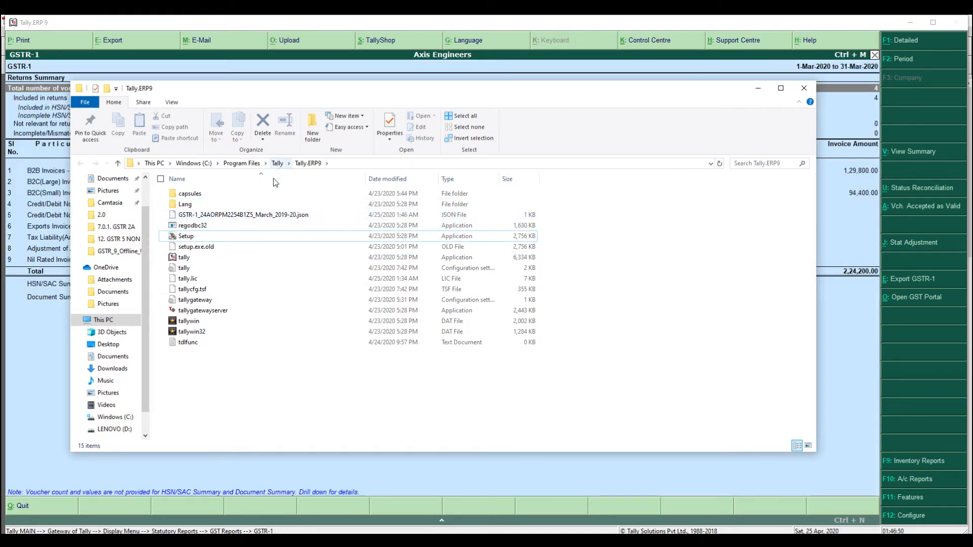
pyautogui.click(259, 214)
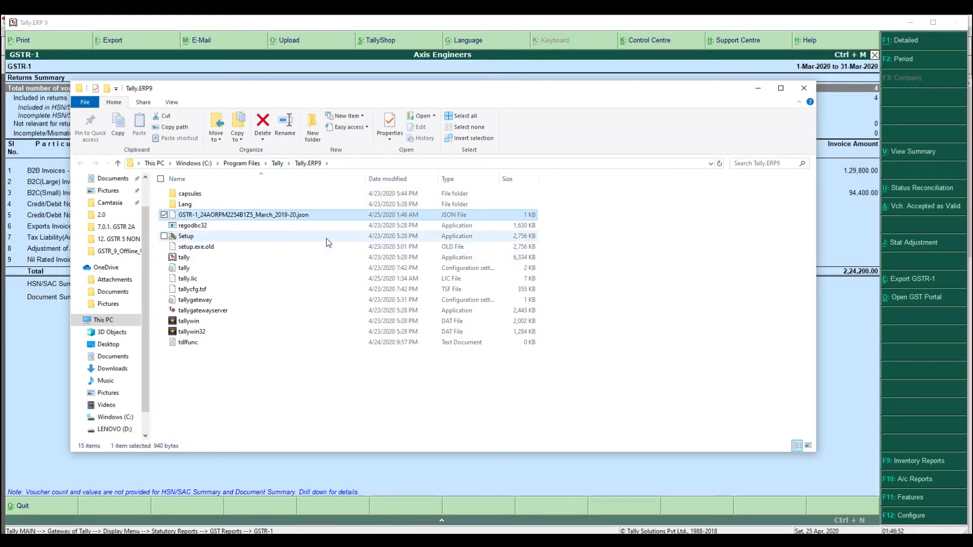
# Switch to the GST portal in Chrome and search the Returns Dashboard for the 2019-20 March returns
pyautogui.moveTo(438, 541)
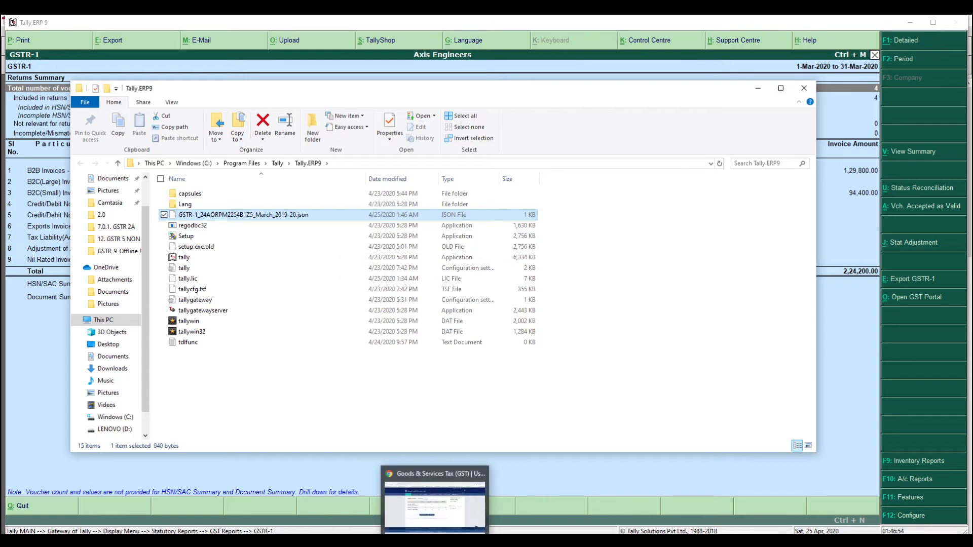
pyautogui.click(448, 507)
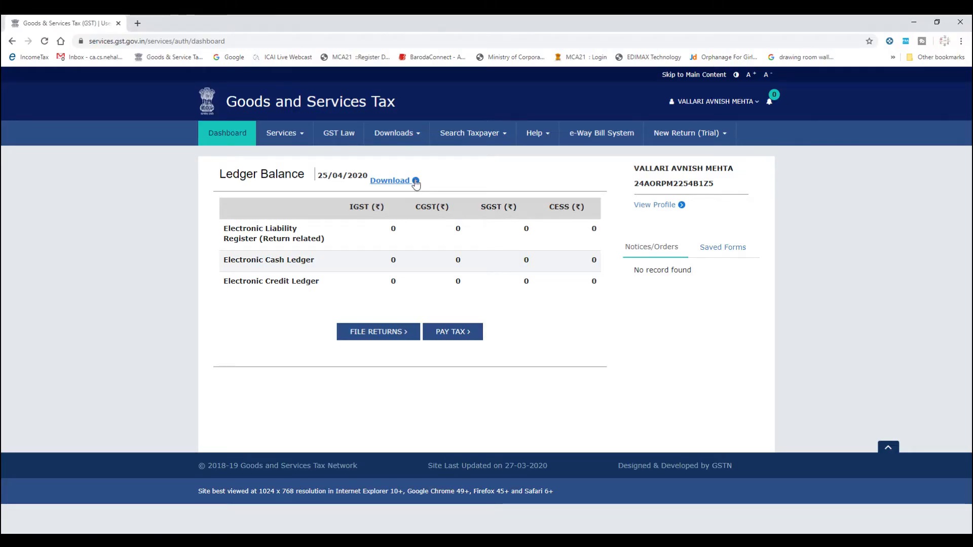
pyautogui.click(237, 129)
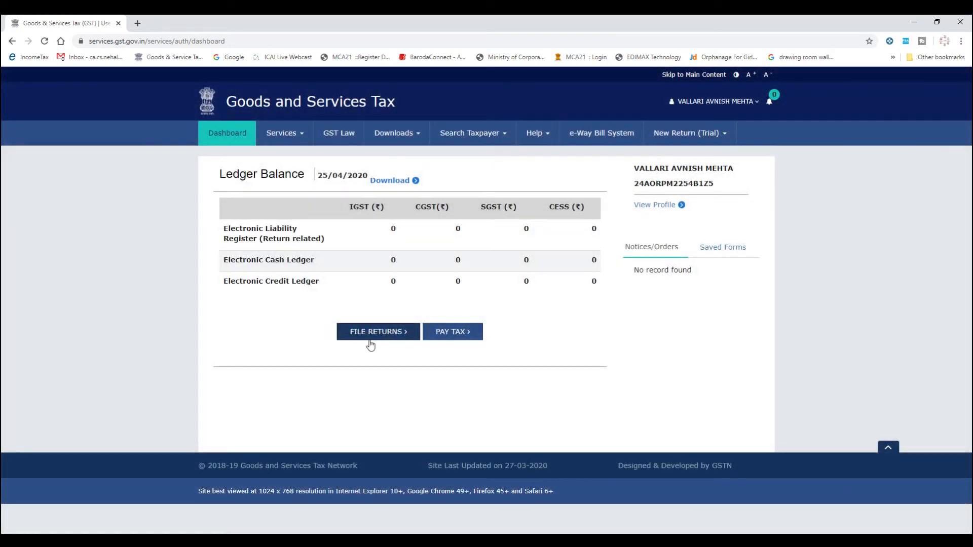
pyautogui.moveTo(289, 133)
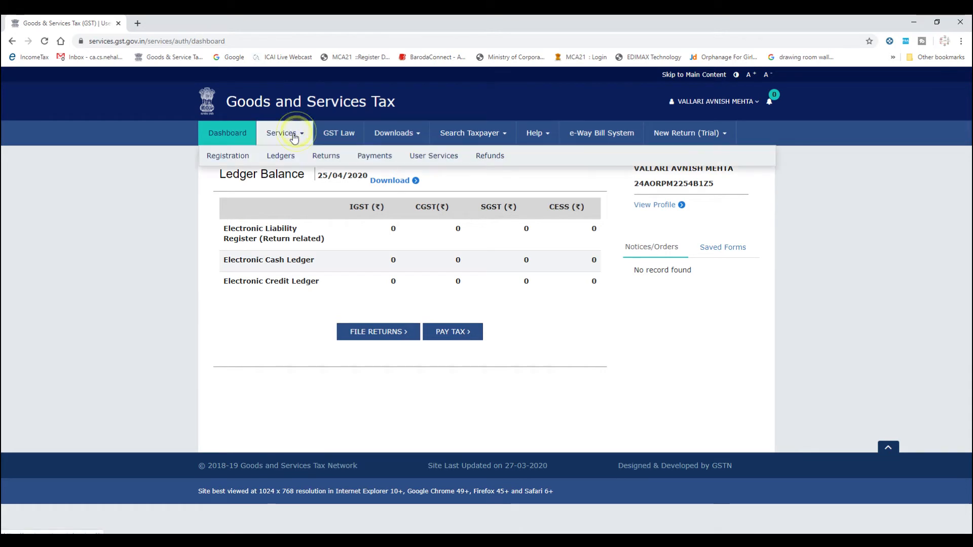
pyautogui.moveTo(316, 160)
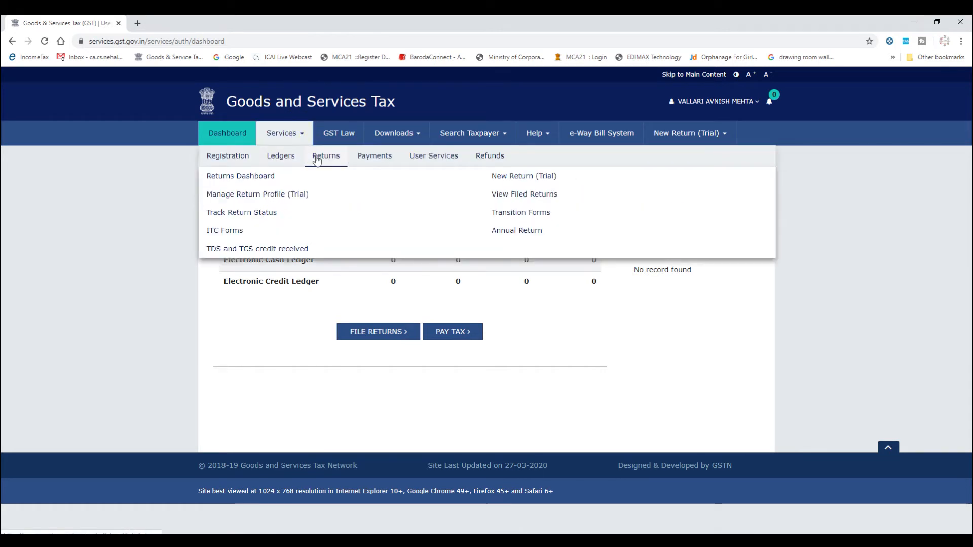
pyautogui.click(248, 176)
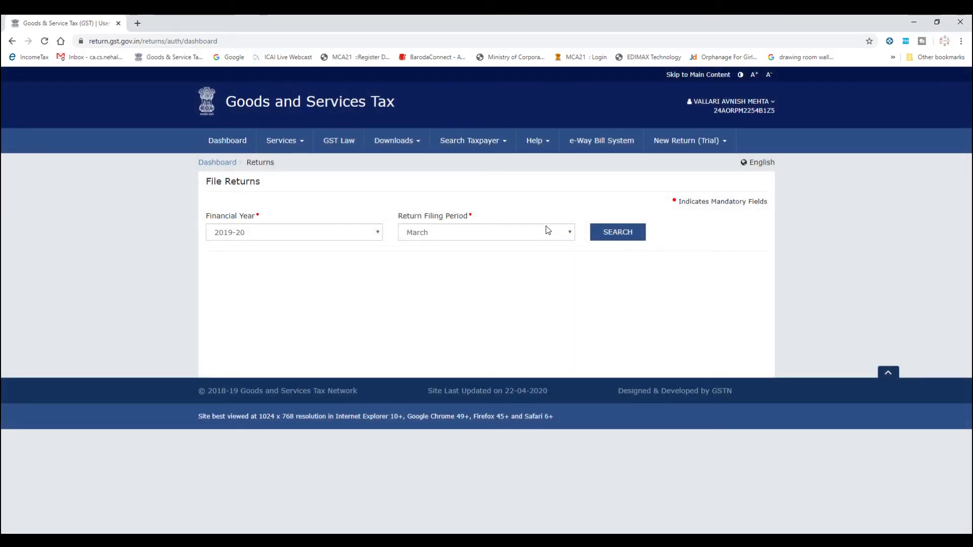
pyautogui.click(609, 232)
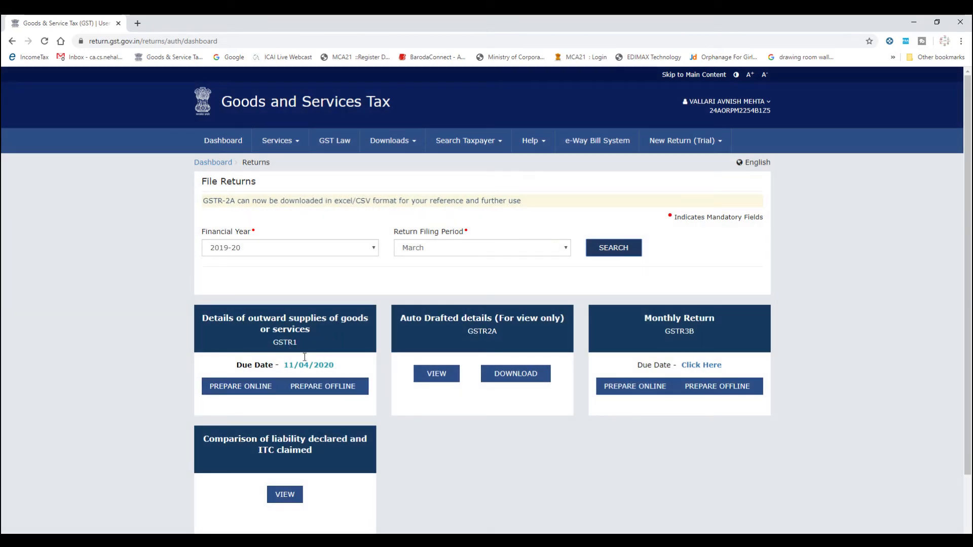
# Open GSTR-1's offline upload page, start choosing the invoice file, and check the exported JSON's location in the Tally.ERP9 folder
pyautogui.click(324, 388)
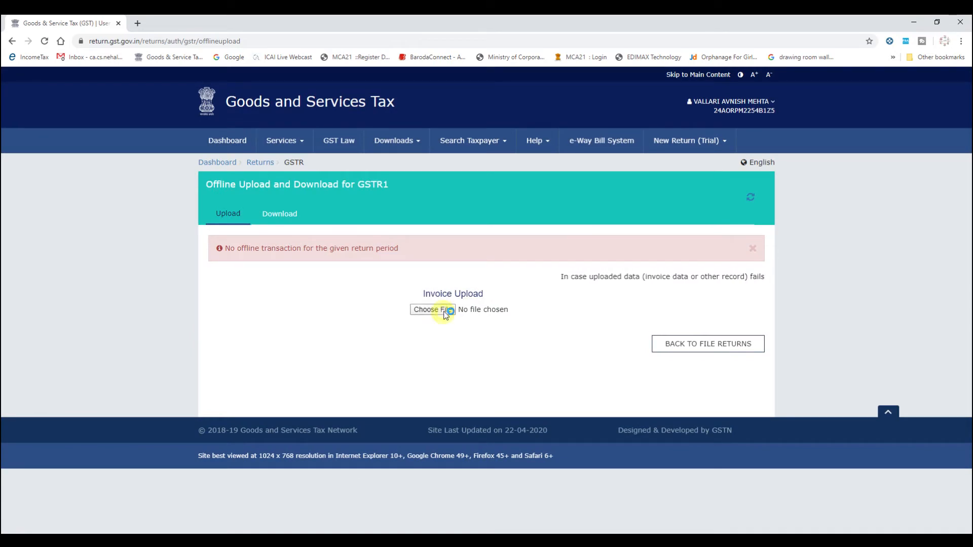
pyautogui.click(445, 314)
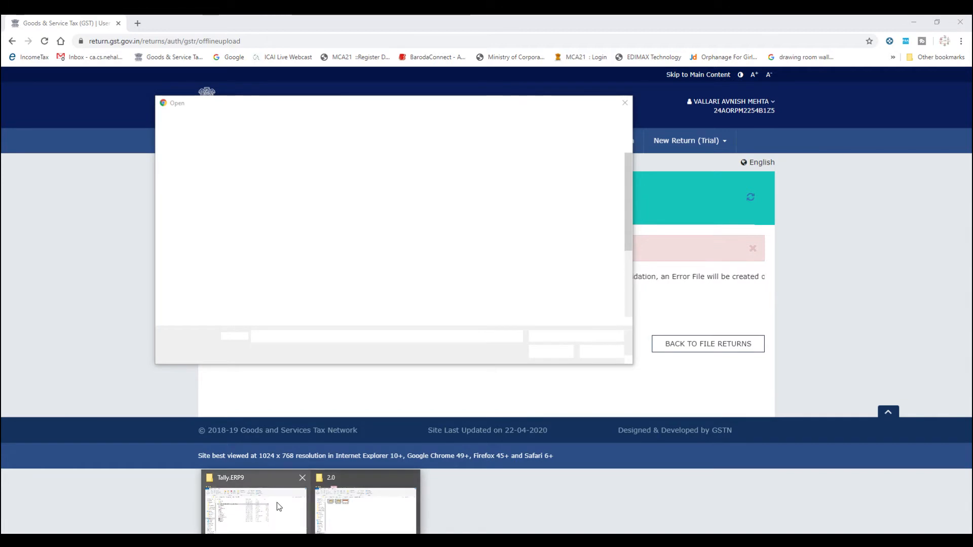
pyautogui.click(277, 501)
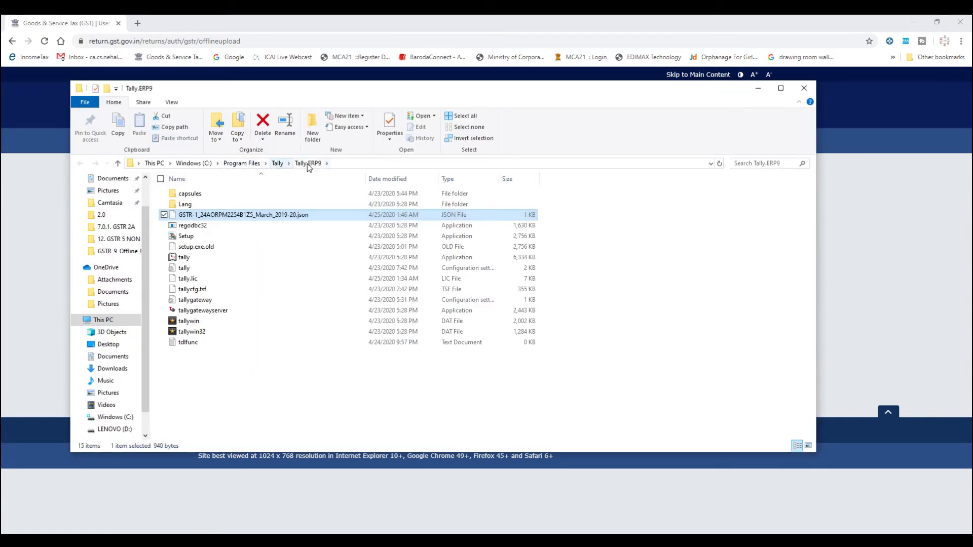
pyautogui.click(757, 88)
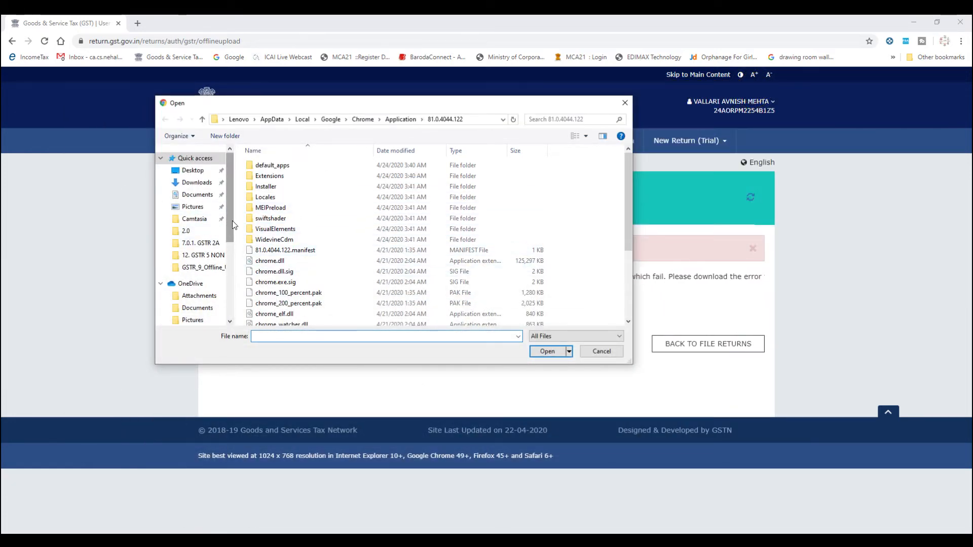
# Upload the exported GSTR-1 March 2019-20 JSON file from C:\Program Files\Tally\Tally.ERP9
pyautogui.scroll(-4, 222, 266)
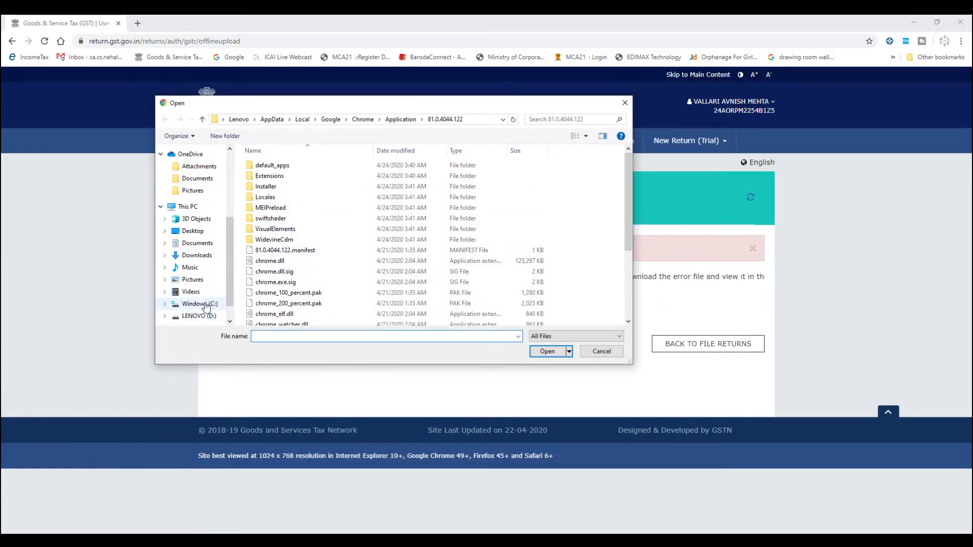
pyautogui.click(281, 242)
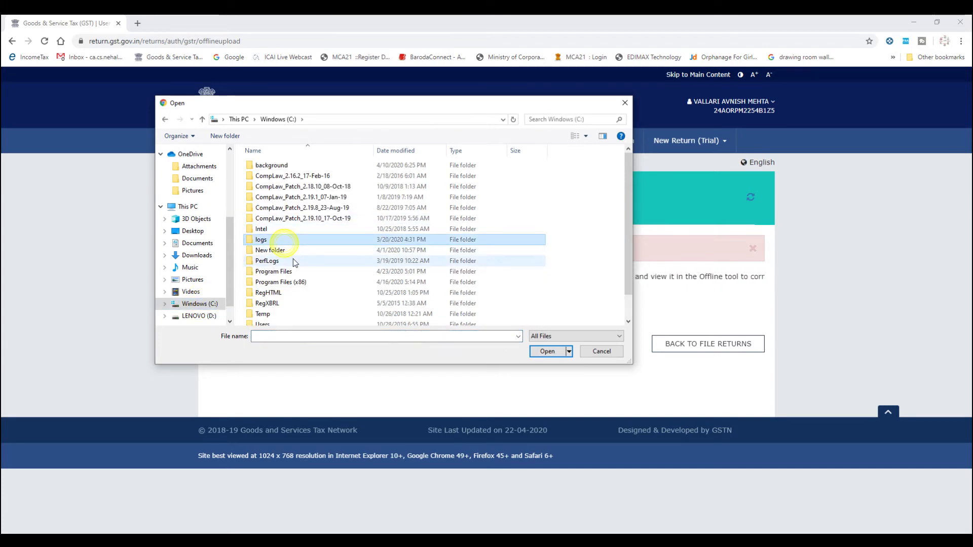
pyautogui.scroll(-1, 288, 303)
pyautogui.doubleClick(301, 244)
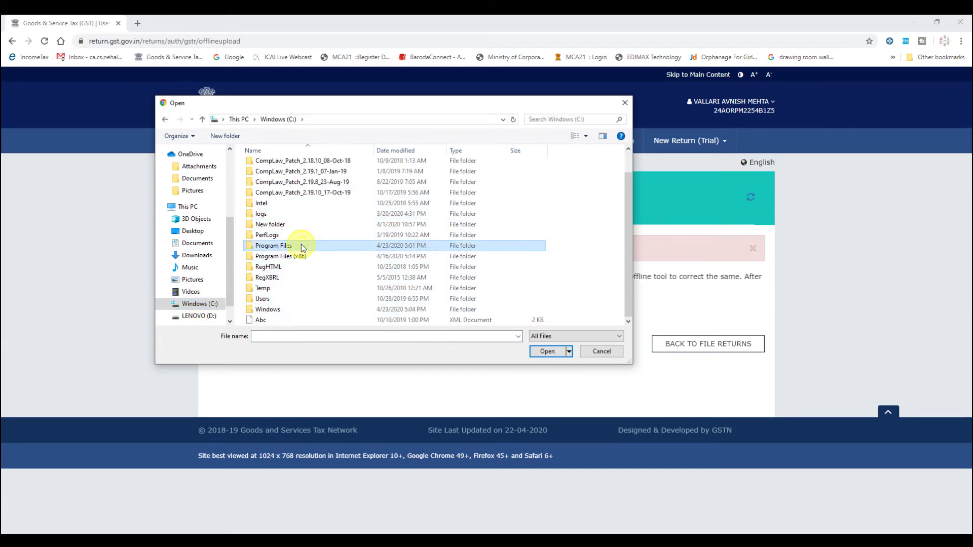
pyautogui.scroll(-5, 286, 289)
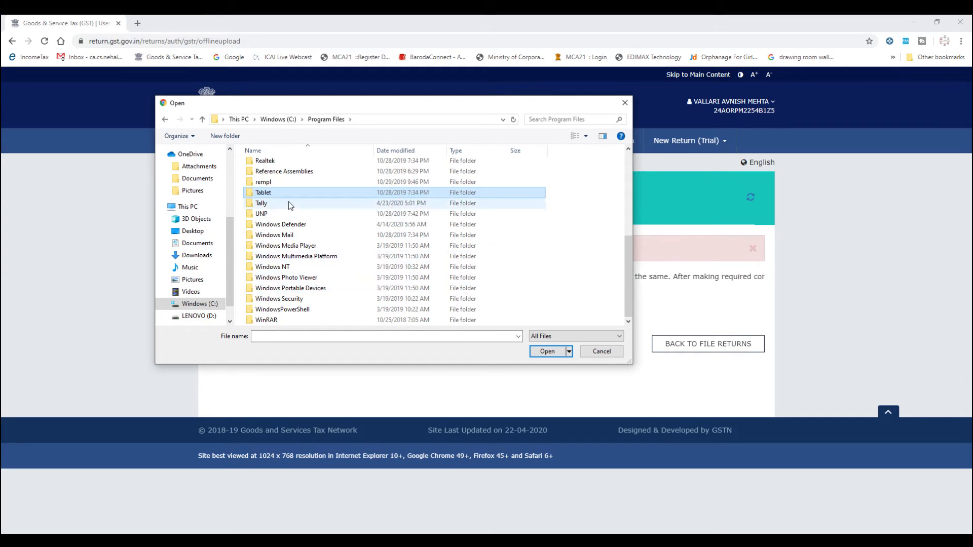
pyautogui.click(288, 203)
pyautogui.doubleClick(287, 204)
pyautogui.doubleClick(287, 166)
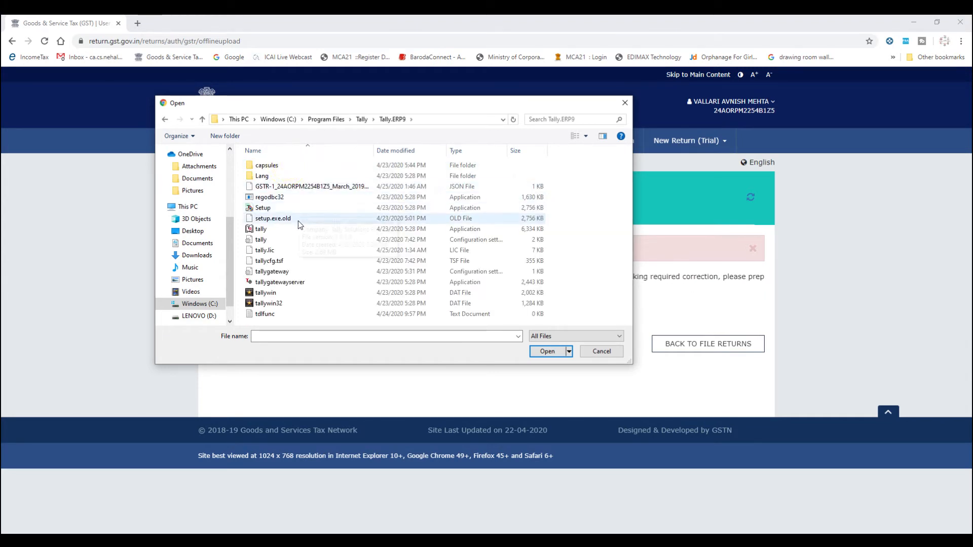
pyautogui.click(309, 187)
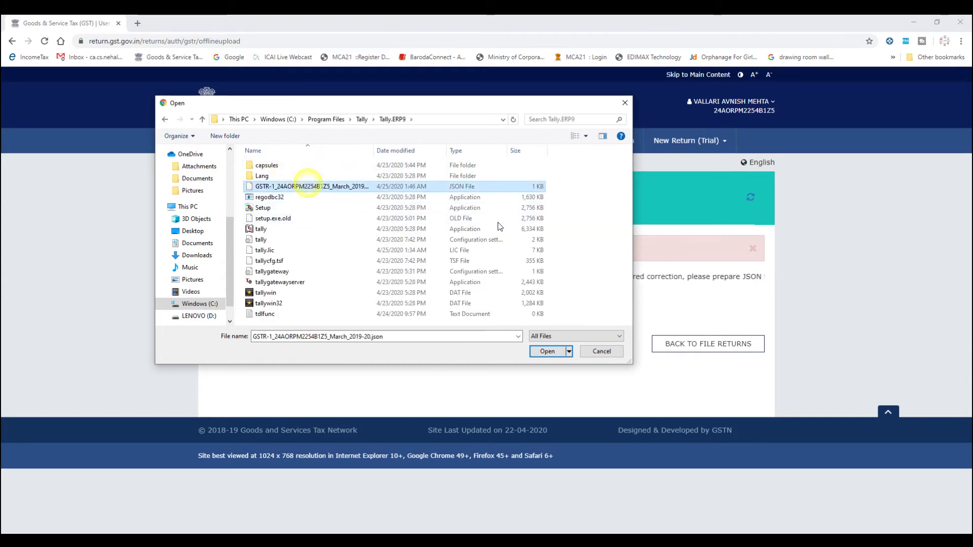
pyautogui.click(557, 351)
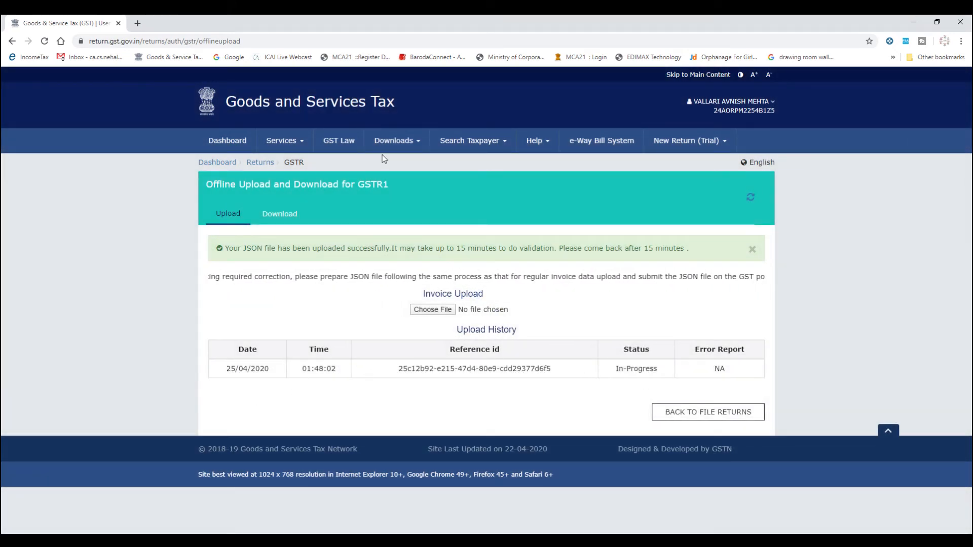
# Review the upload message and the file's status in the Upload History, then return to File Returns
pyautogui.tripleClick(329, 247)
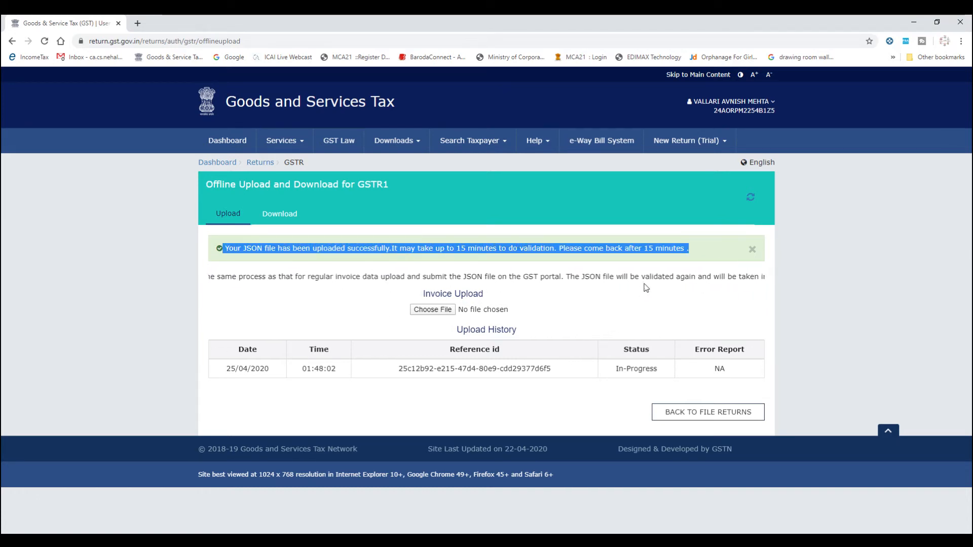
pyautogui.click(590, 320)
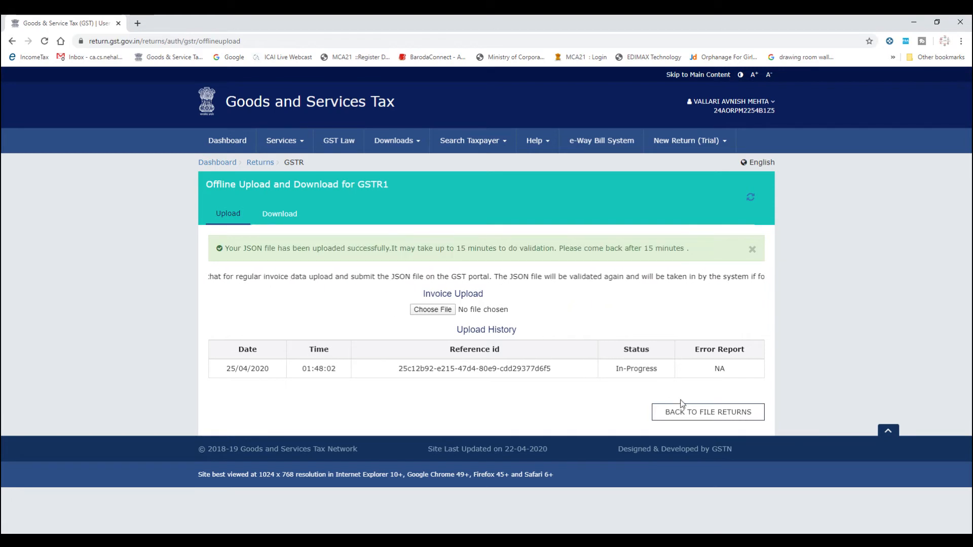
pyautogui.tripleClick(634, 374)
pyautogui.click(623, 402)
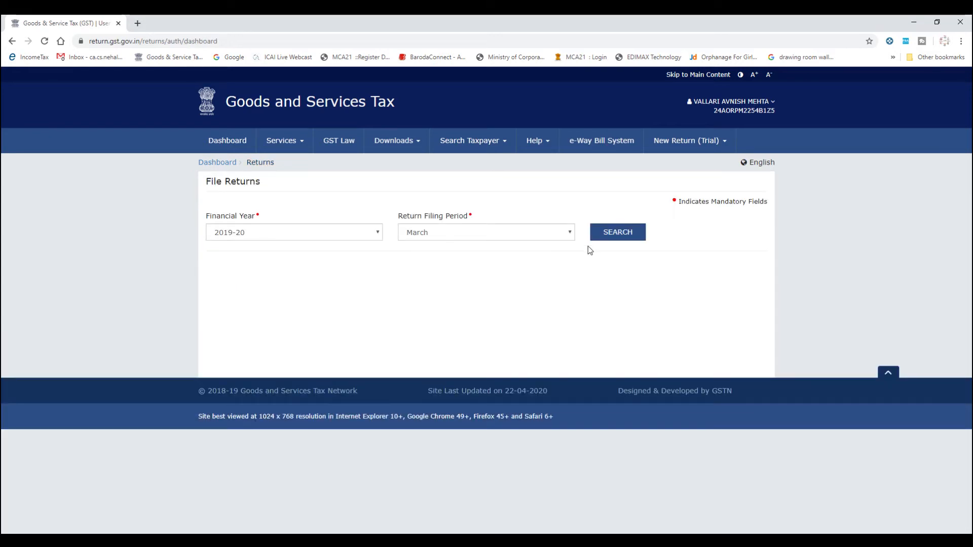
# Search the 2019-20 March returns again and reopen GSTR-1's offline upload page
pyautogui.click(481, 236)
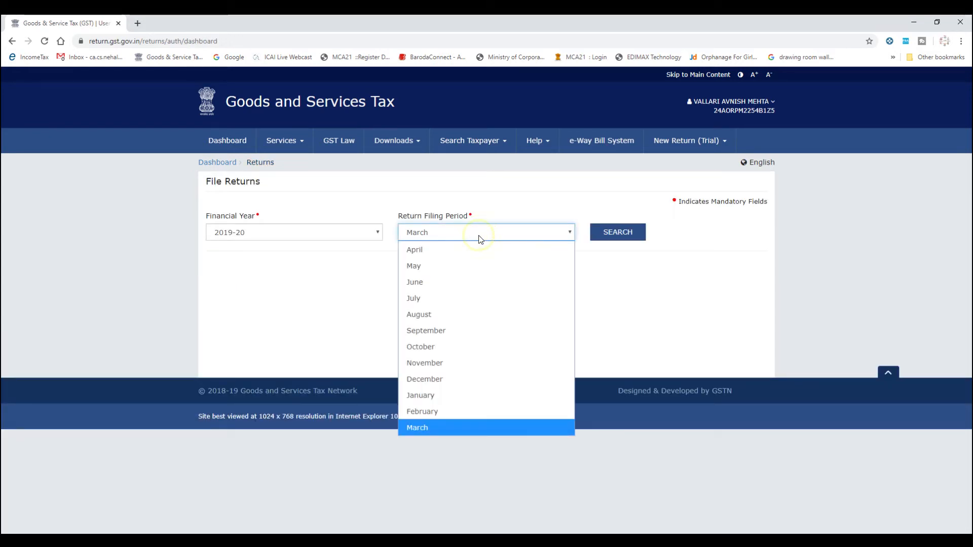
pyautogui.click(480, 235)
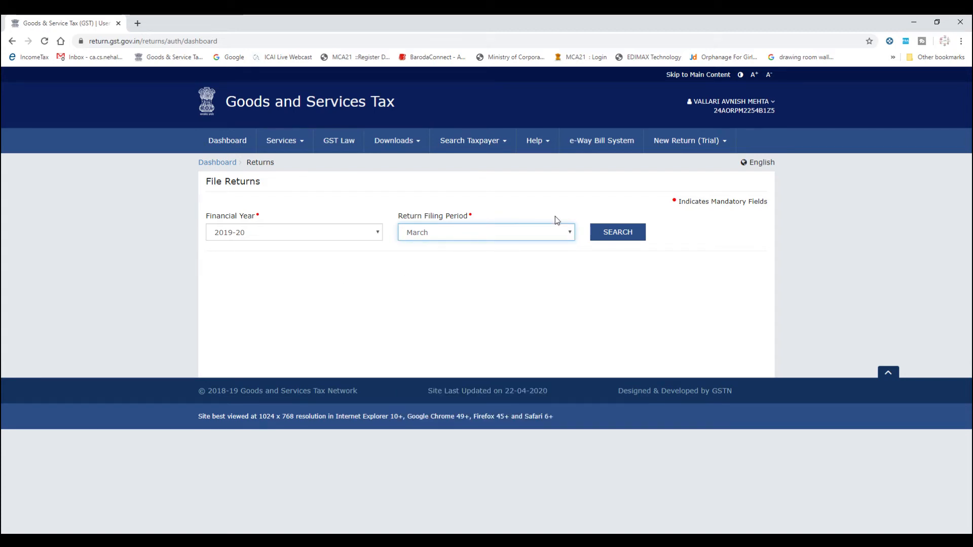
pyautogui.click(606, 233)
pyautogui.scroll(-2, 284, 350)
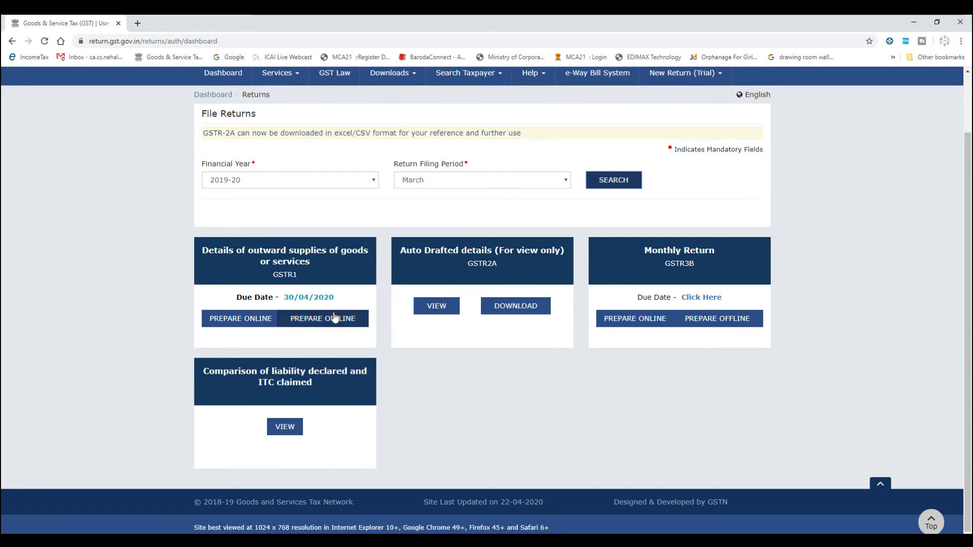
pyautogui.click(332, 320)
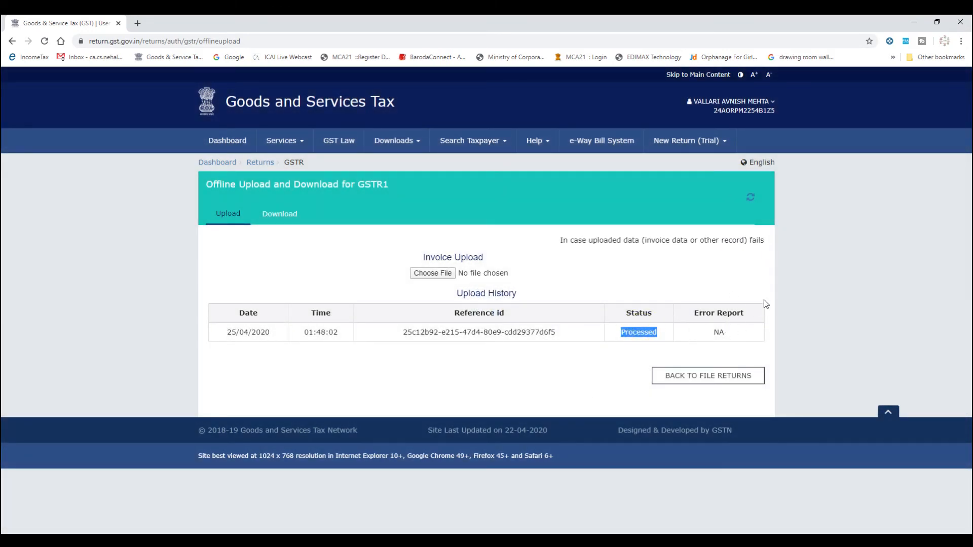
# Check the uploaded file's status and error report, view the GSTR-1 download section, and return to File Returns
pyautogui.click(725, 336)
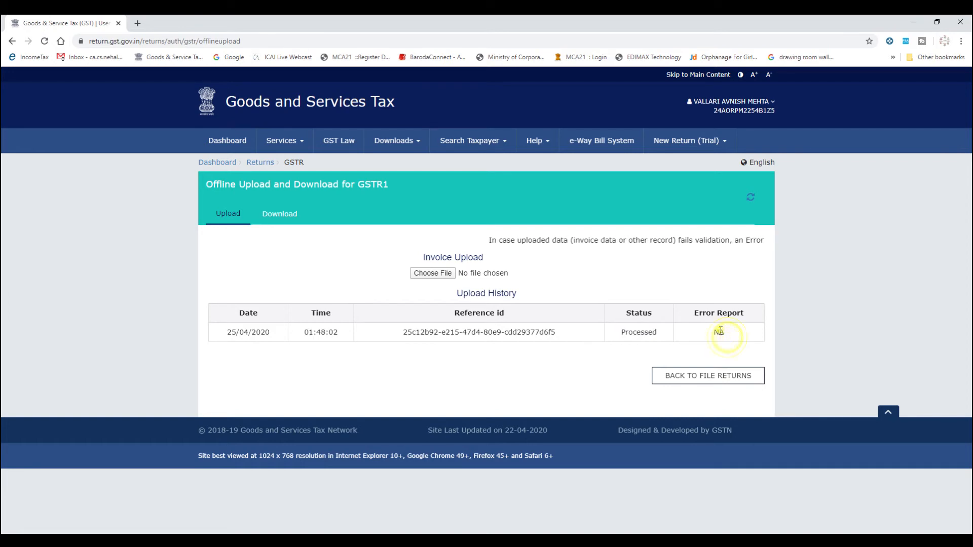
pyautogui.doubleClick(720, 332)
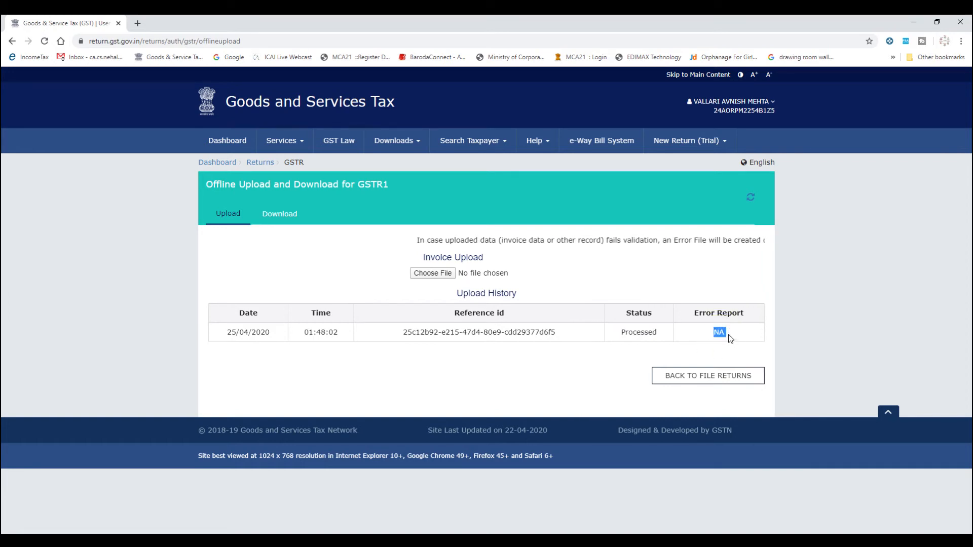
pyautogui.click(290, 221)
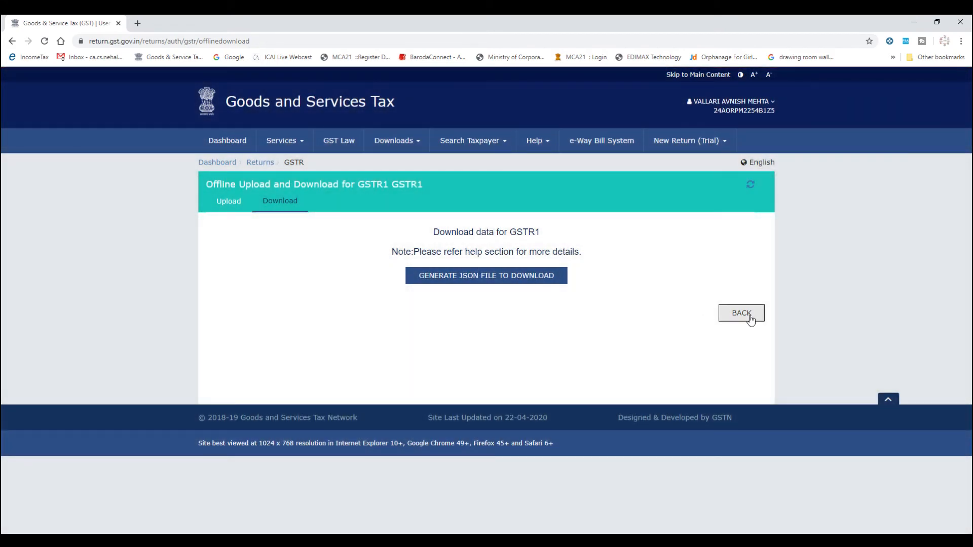
pyautogui.click(742, 313)
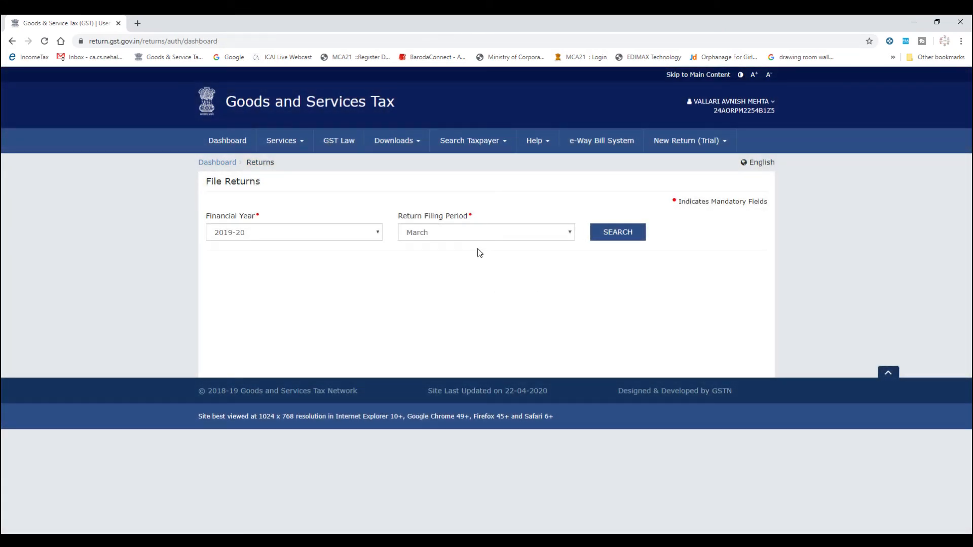
# Search the 2019-20 March returns, open GSTR-1 for online preparation, and review all sections of its summary
pyautogui.click(477, 233)
pyautogui.click(477, 233)
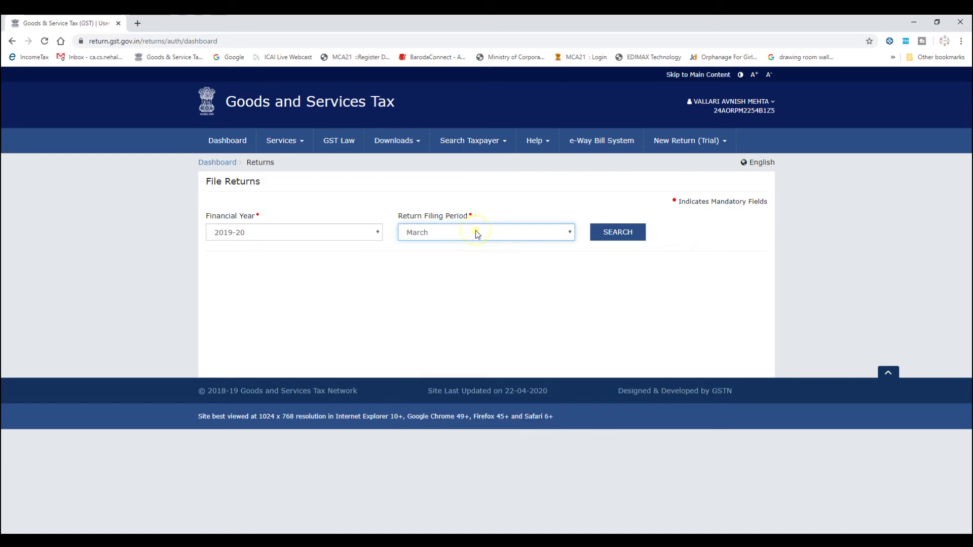
pyautogui.click(601, 235)
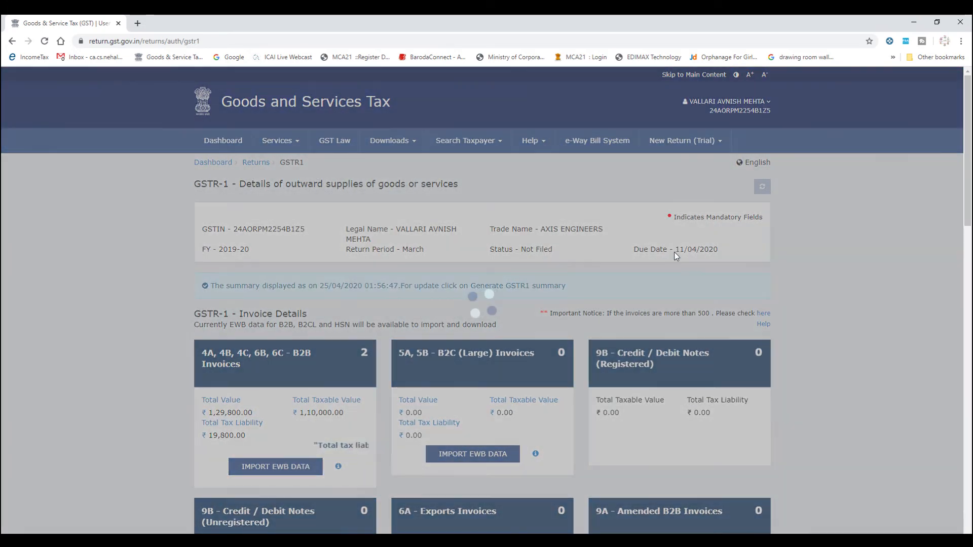
pyautogui.scroll(-1, 651, 372)
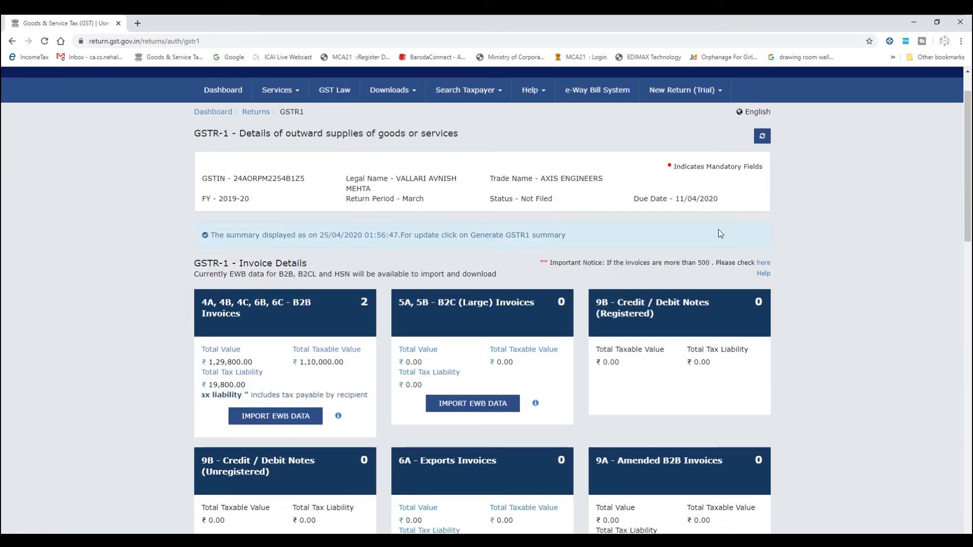
pyautogui.scroll(-4, 722, 233)
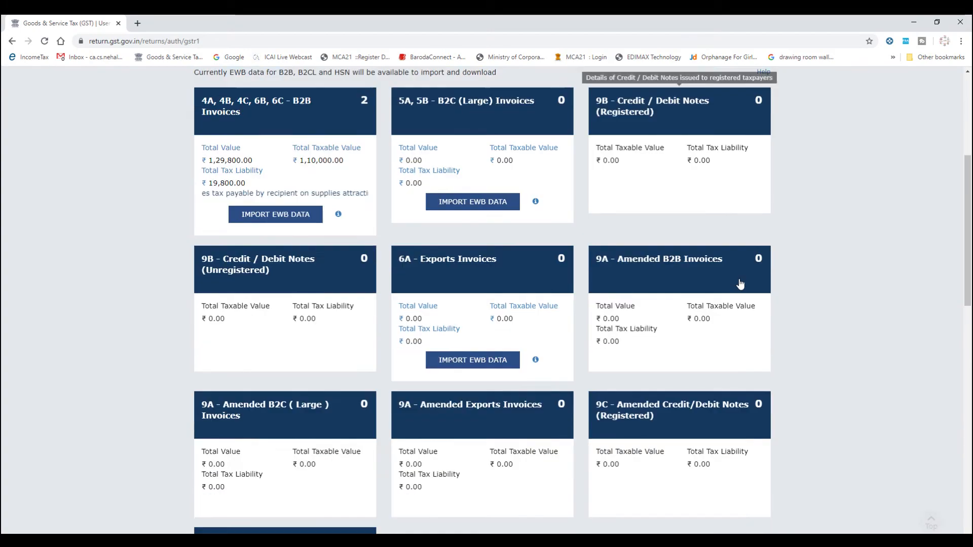
pyautogui.scroll(-13, 740, 285)
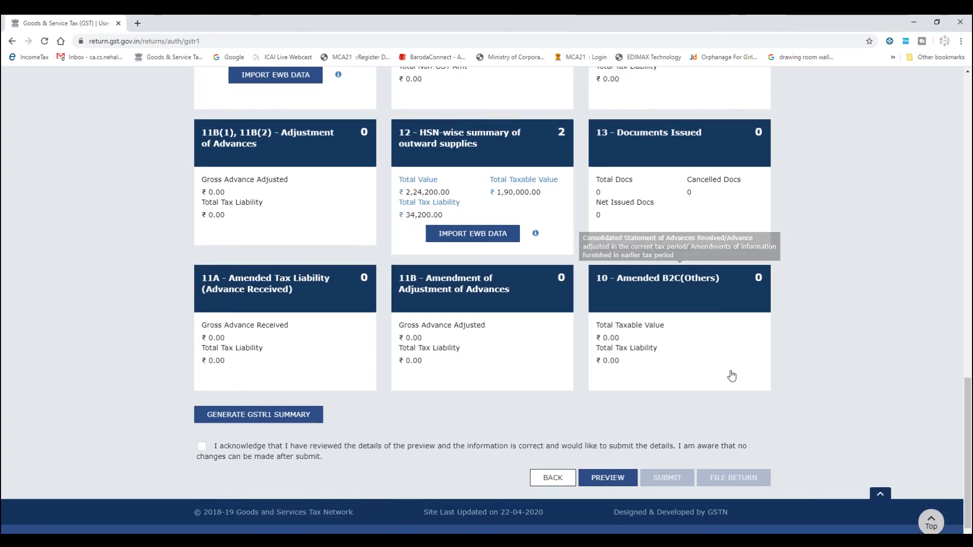
pyautogui.scroll(17, 731, 375)
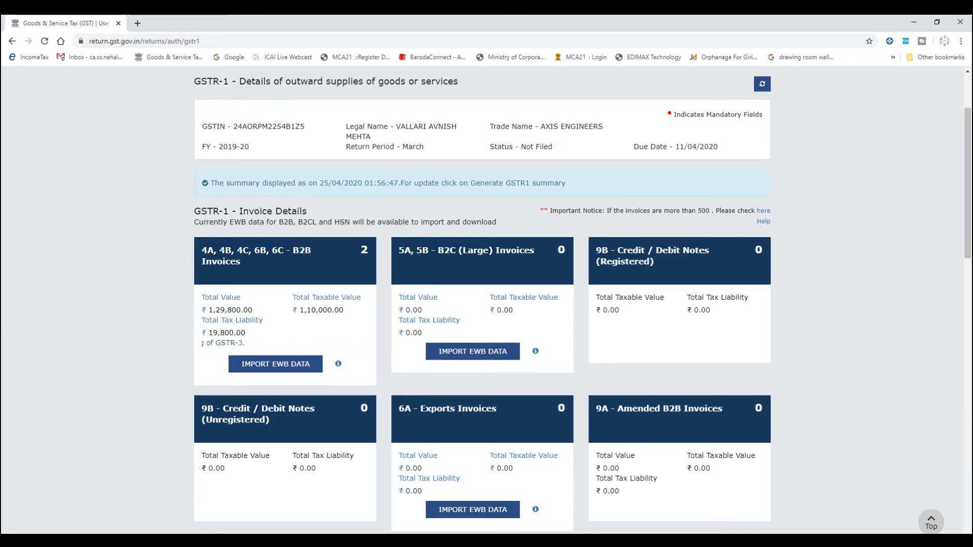
# Switch to Tally to compare its GSTR-1 summary with the portal's B2B figures, and return to the GST portal
pyautogui.hotkey('alt', 'Tab')
pyautogui.press('Escape')
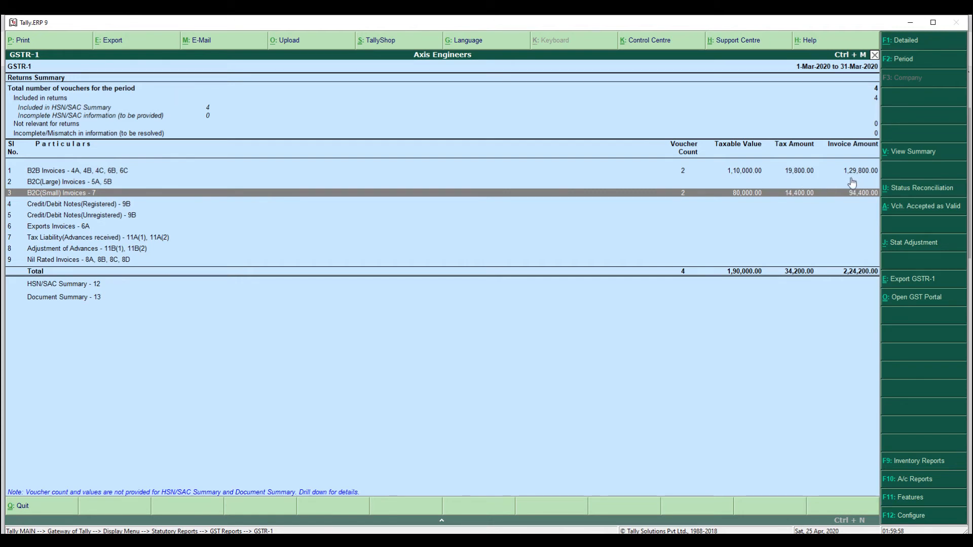
pyautogui.hotkey('alt', 'Tab')
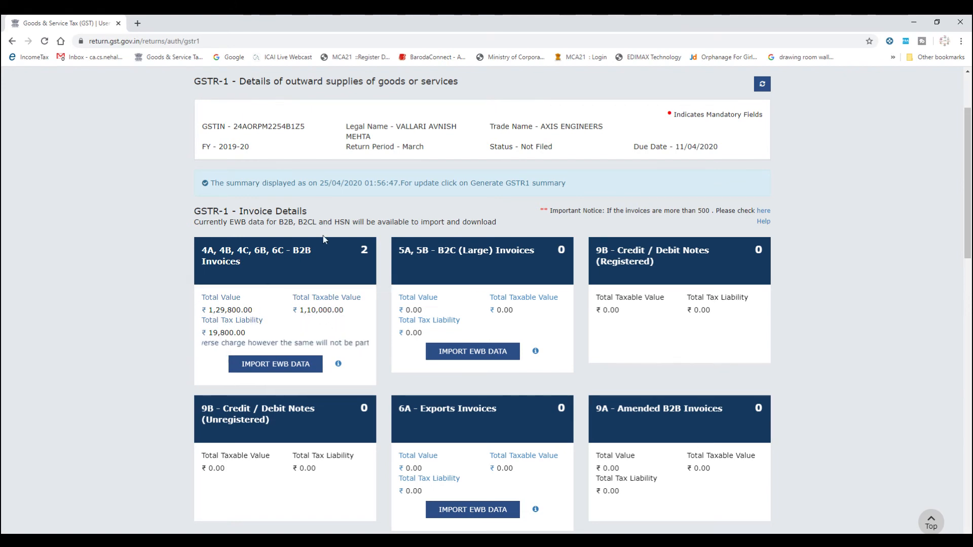
# Drill down from B2B Invoices into the receiver's processed invoices, then return to the GSTR-1 summary and view its further sections
pyautogui.click(351, 254)
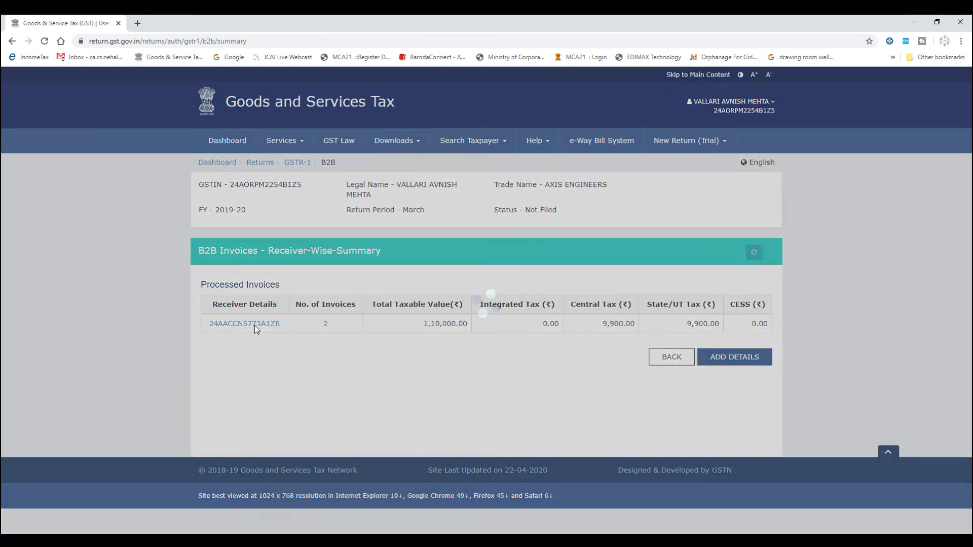
pyautogui.click(254, 324)
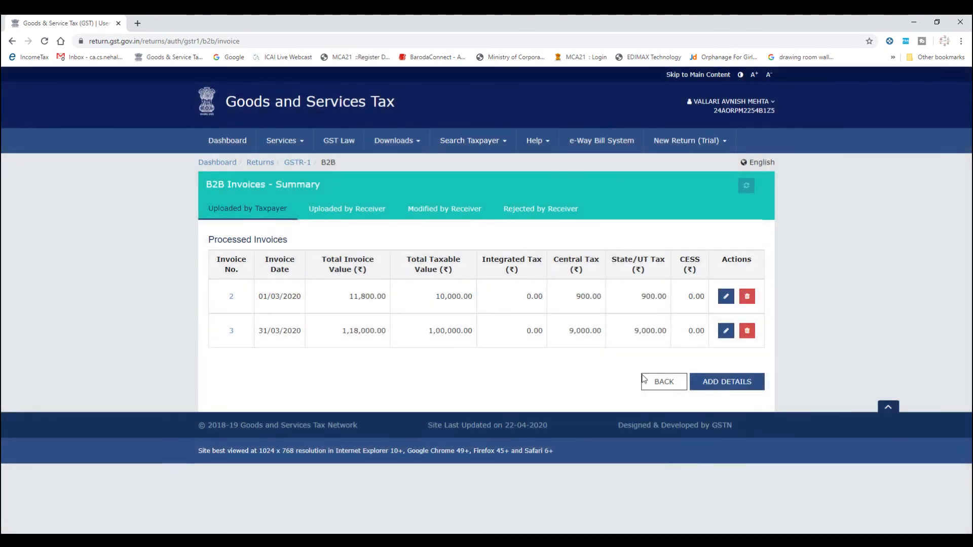
pyautogui.click(644, 380)
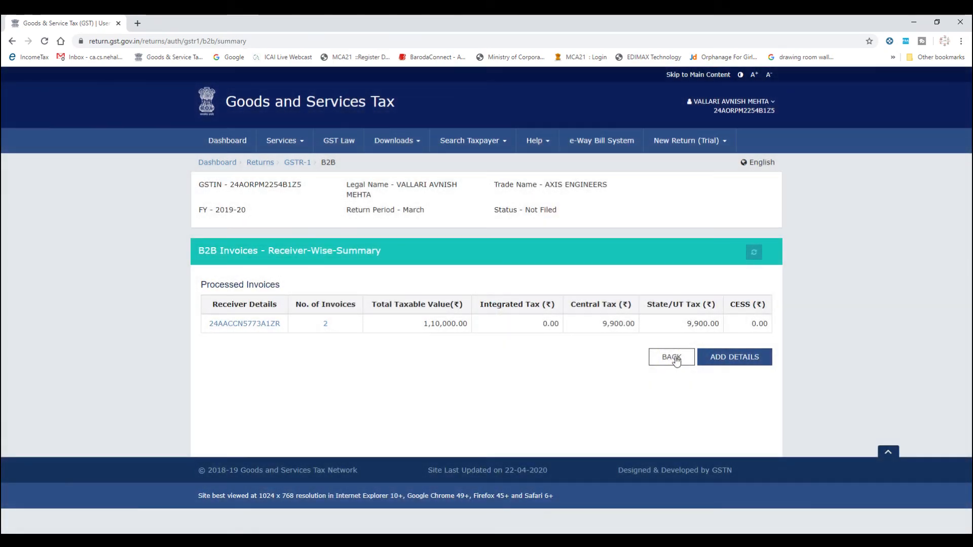
pyautogui.click(675, 358)
pyautogui.scroll(-2, 547, 375)
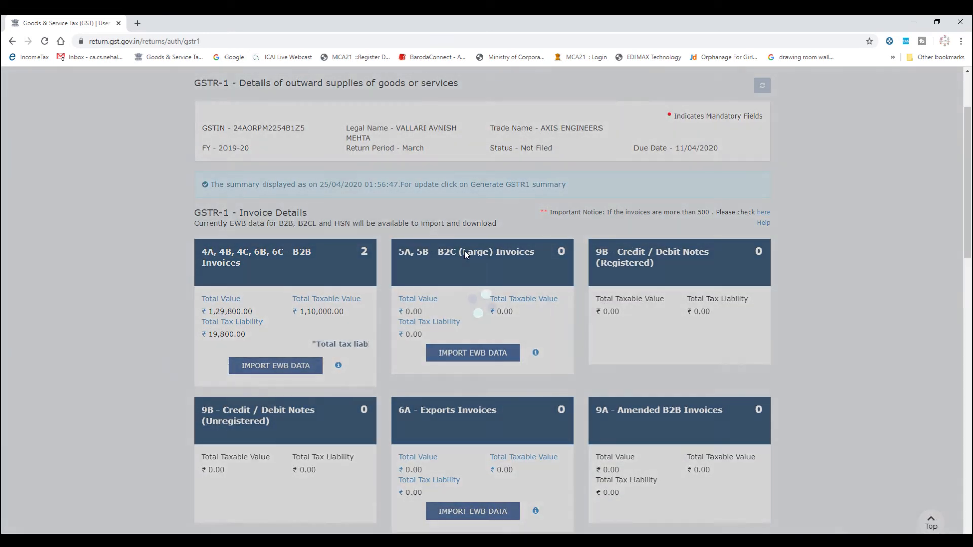
pyautogui.scroll(-3, 745, 236)
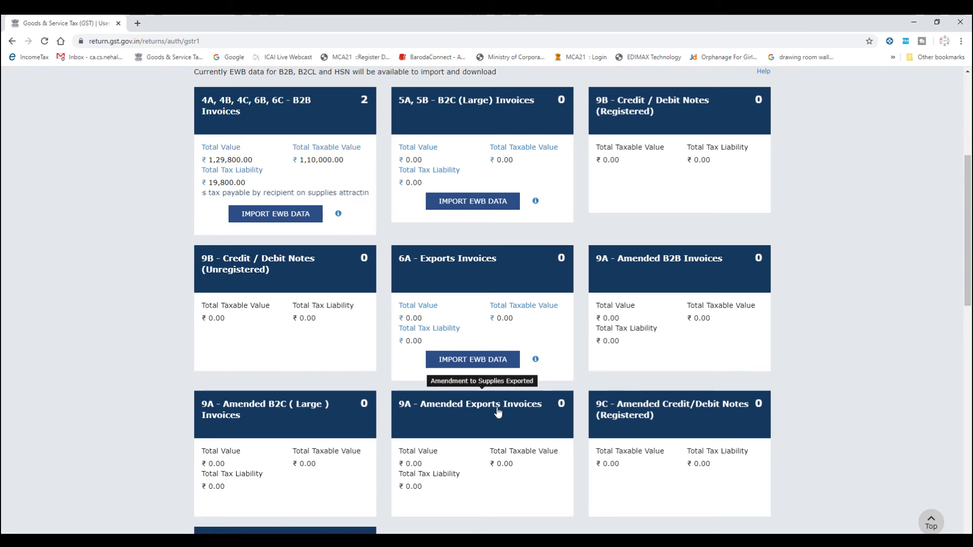
# Open the B2C (Others) details, check the place of supply and taxable value of the processed invoices, and return to the GSTR-1 summary
pyautogui.scroll(-5, 497, 412)
pyautogui.scroll(-3, 434, 346)
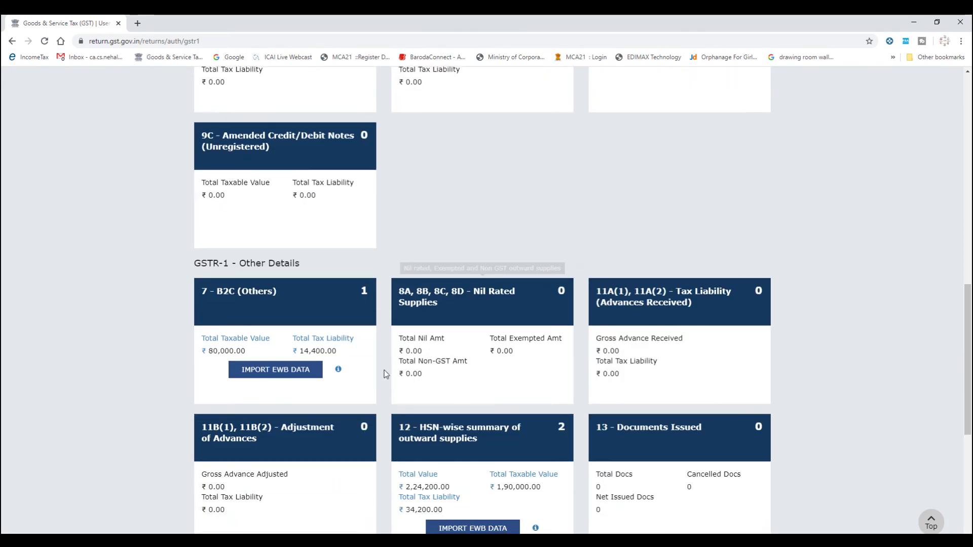
pyautogui.click(306, 308)
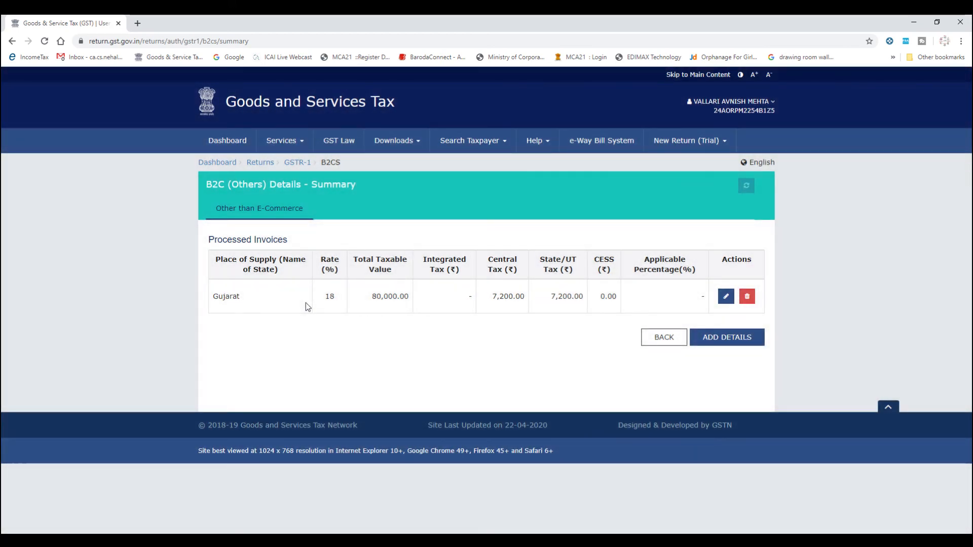
pyautogui.doubleClick(238, 297)
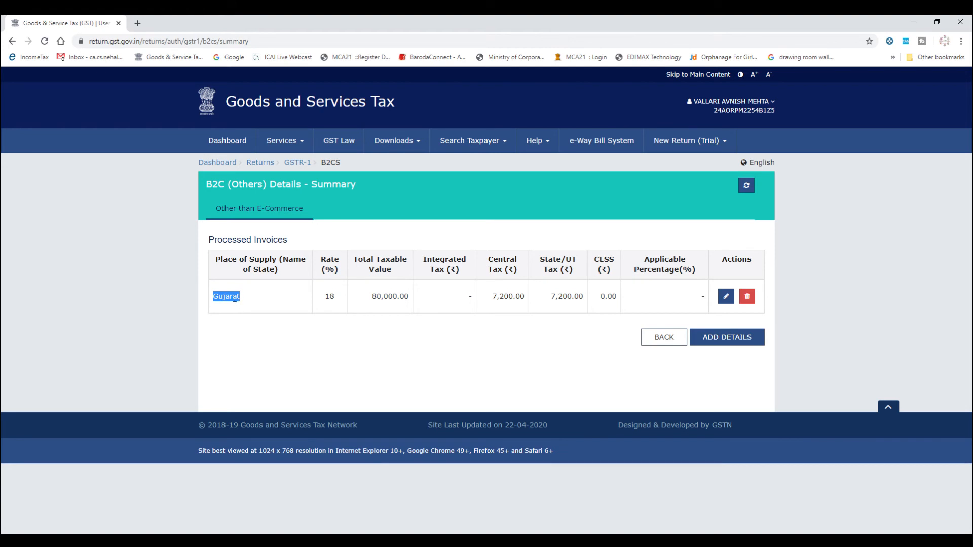
pyautogui.doubleClick(390, 295)
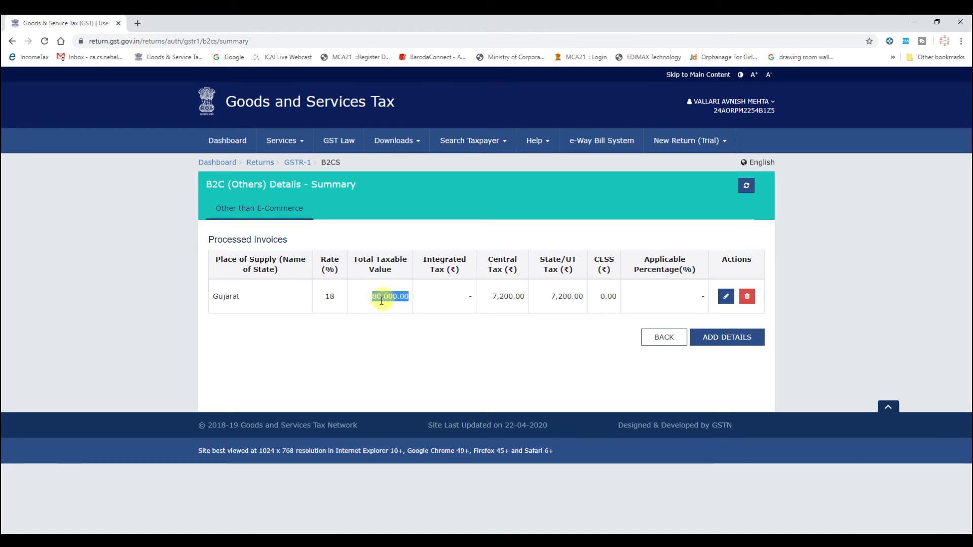
pyautogui.click(210, 351)
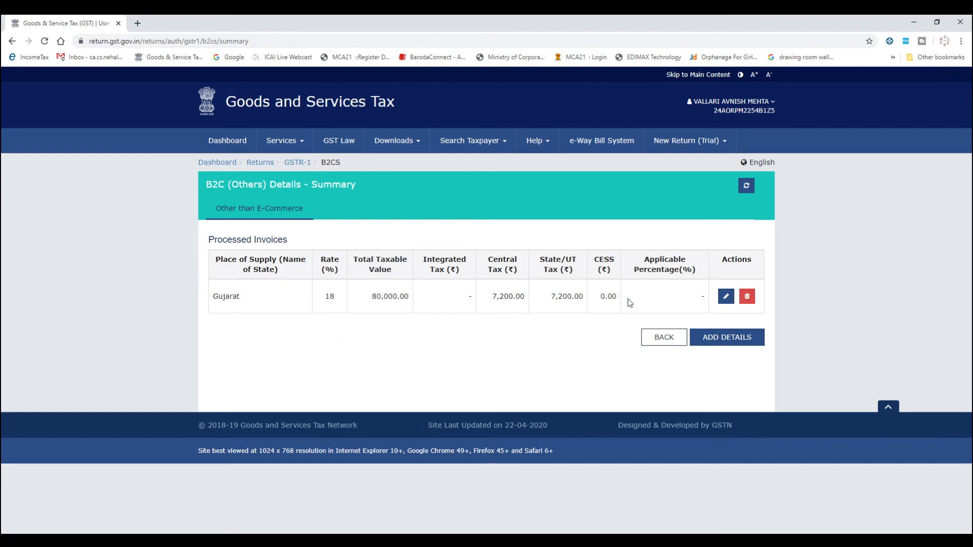
pyautogui.click(664, 337)
# Compare the portal's B2C (Others) totals with B2C (Small) Invoices in Tally's GSTR-1 summary, and return to the GST portal
pyautogui.scroll(-3, 336, 430)
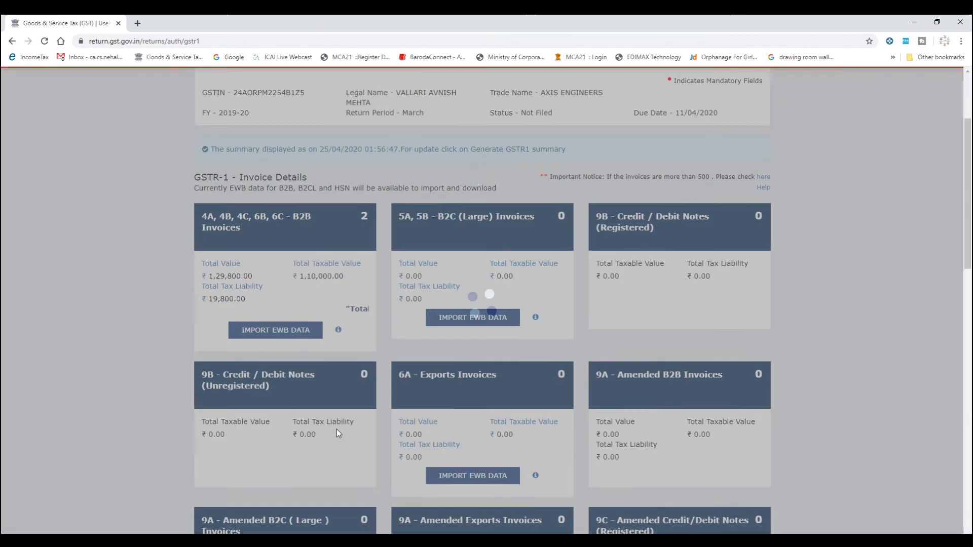
pyautogui.scroll(-10, 336, 430)
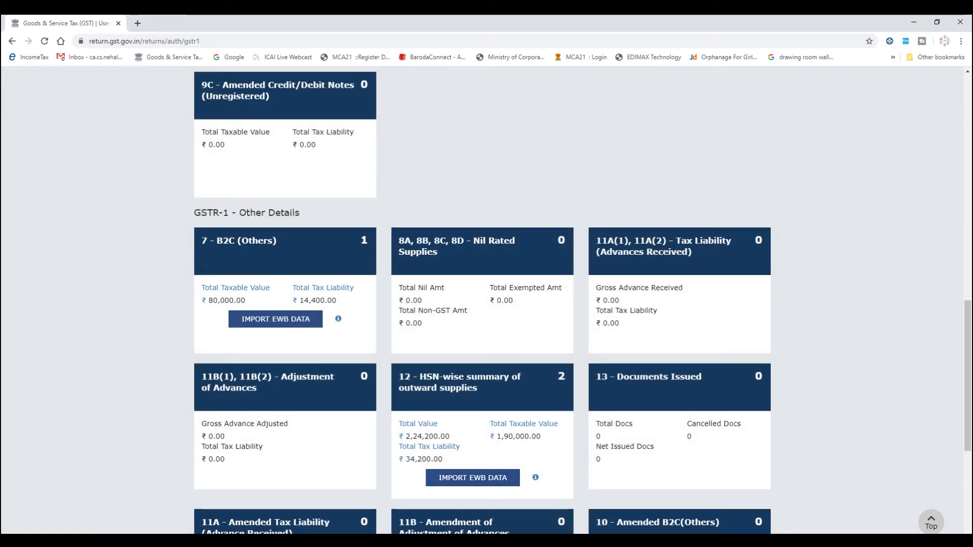
pyautogui.hotkey('alt', 'Tab')
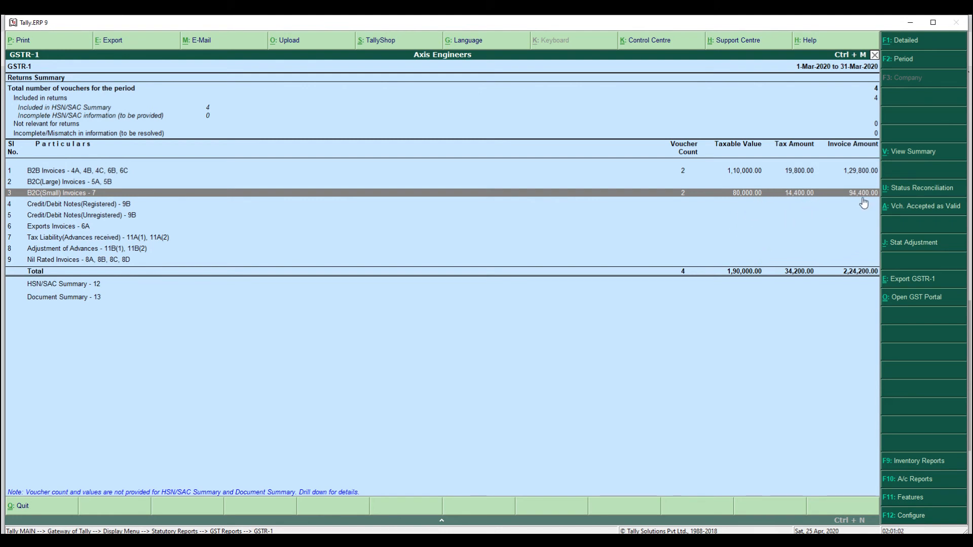
pyautogui.hotkey('alt', 'Tab')
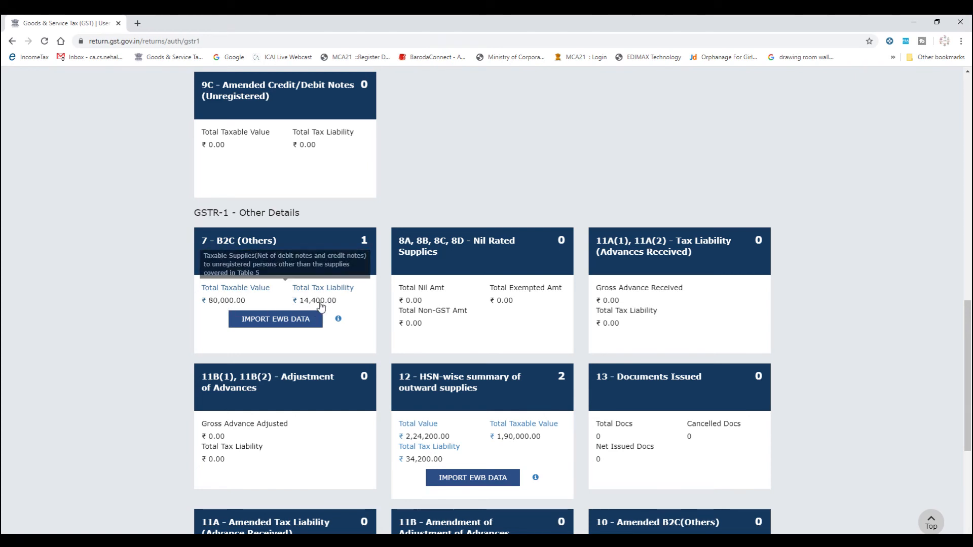
# Open the HSN-wise summary of outward supplies, examine the codes, values and tax of both records, and return to the GSTR-1 summary
pyautogui.scroll(-4, 391, 325)
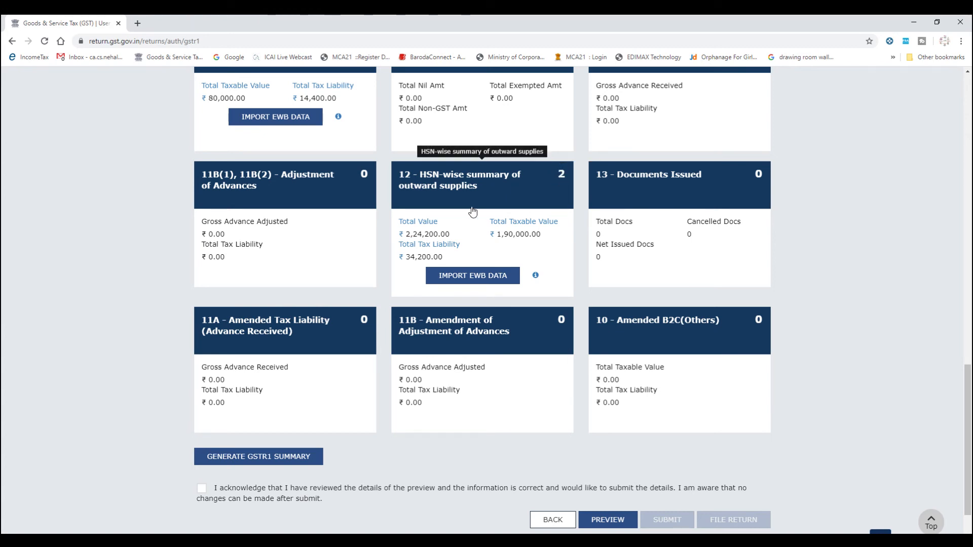
pyautogui.click(460, 186)
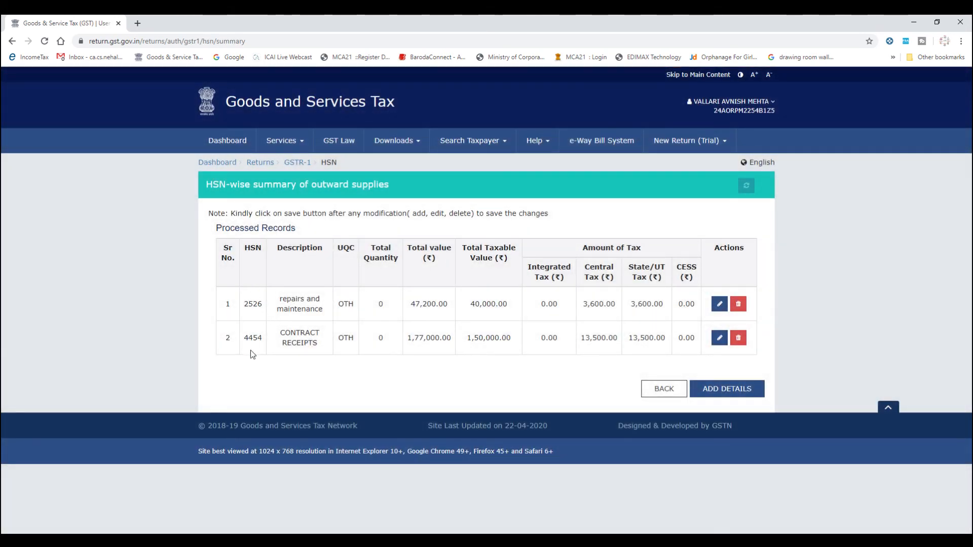
pyautogui.doubleClick(252, 305)
pyautogui.doubleClick(430, 305)
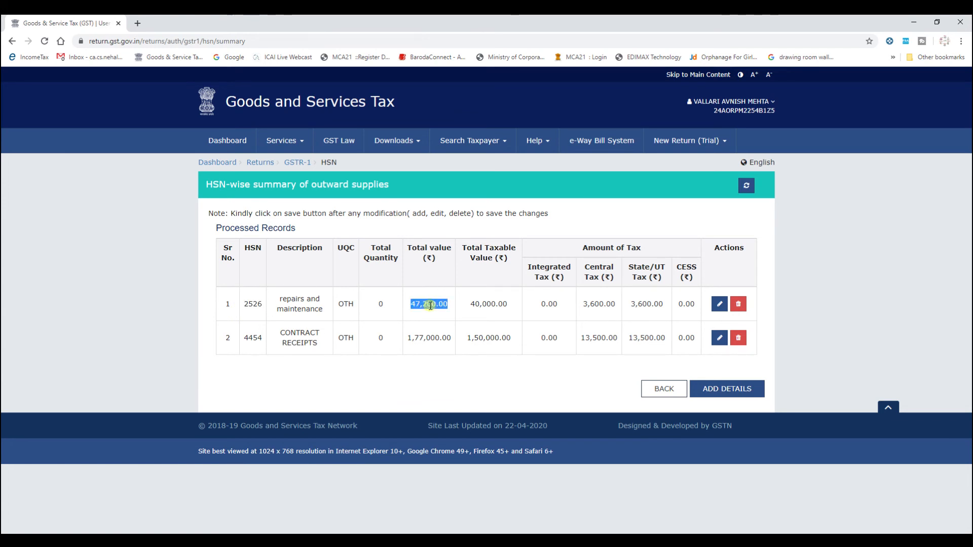
pyautogui.doubleClick(490, 304)
pyautogui.doubleClick(608, 304)
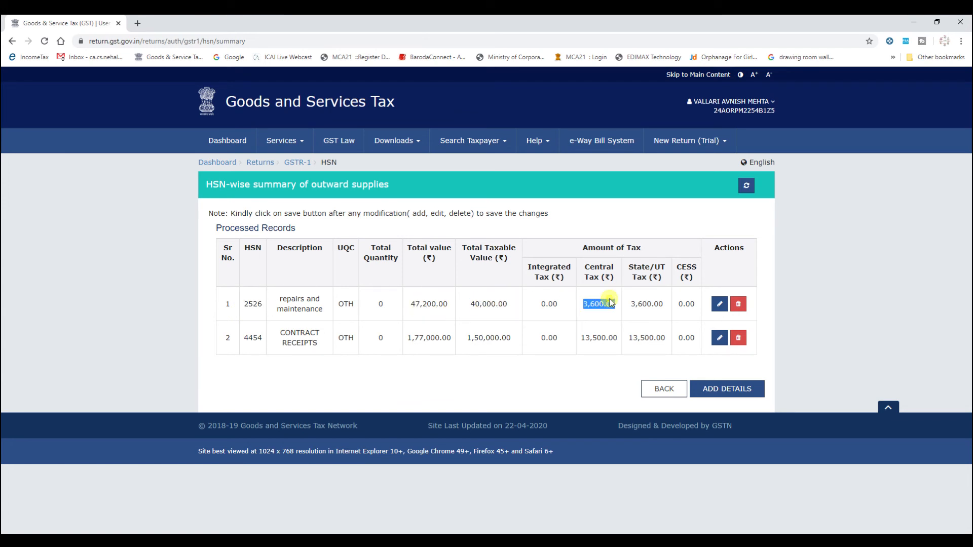
pyautogui.doubleClick(287, 345)
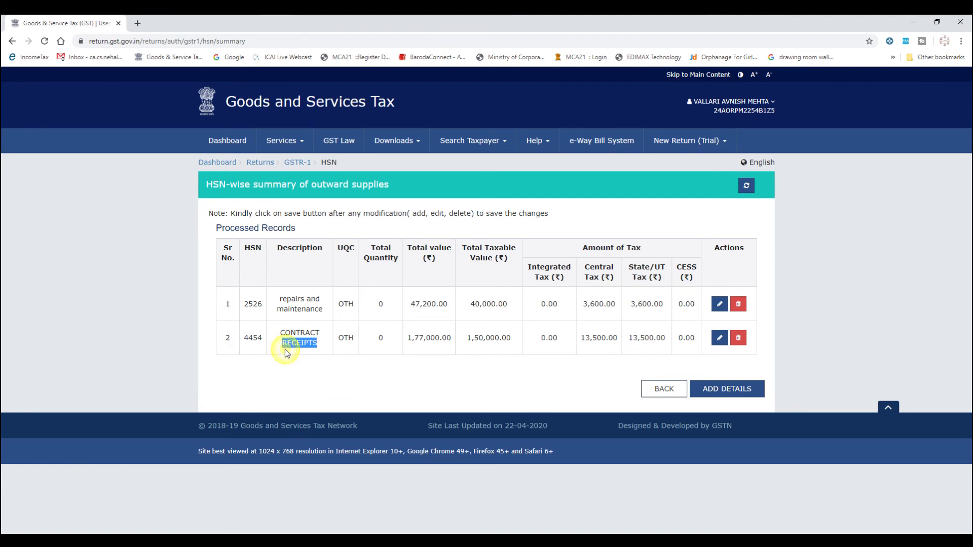
pyautogui.doubleClick(256, 337)
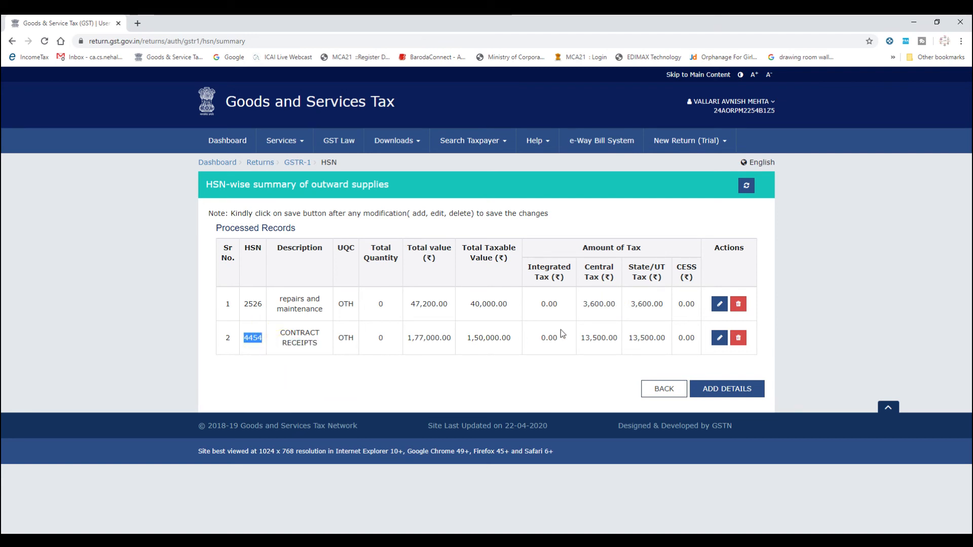
pyautogui.click(494, 337)
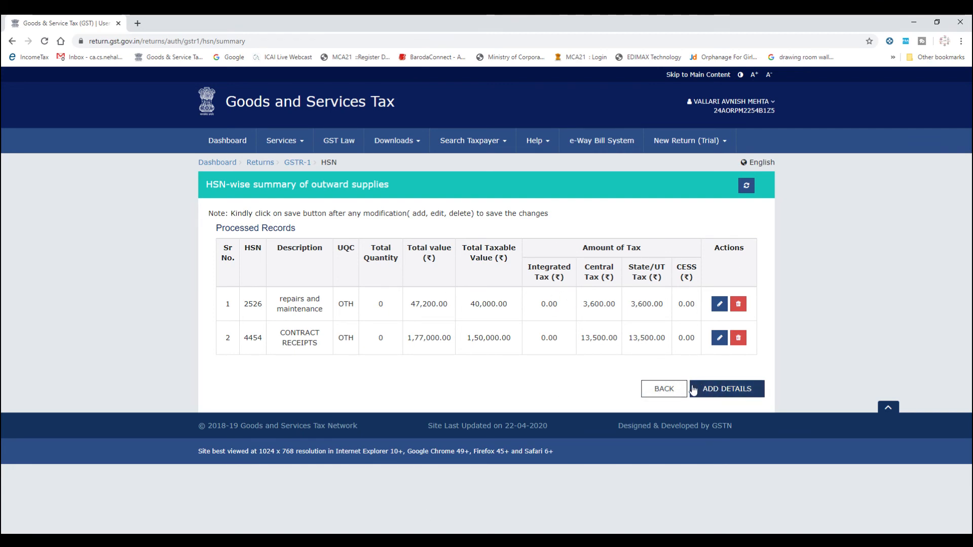
pyautogui.click(676, 389)
# Try to generate an updated GSTR-1 summary for March and check the time from which it can be generated again
pyautogui.scroll(-7, 357, 350)
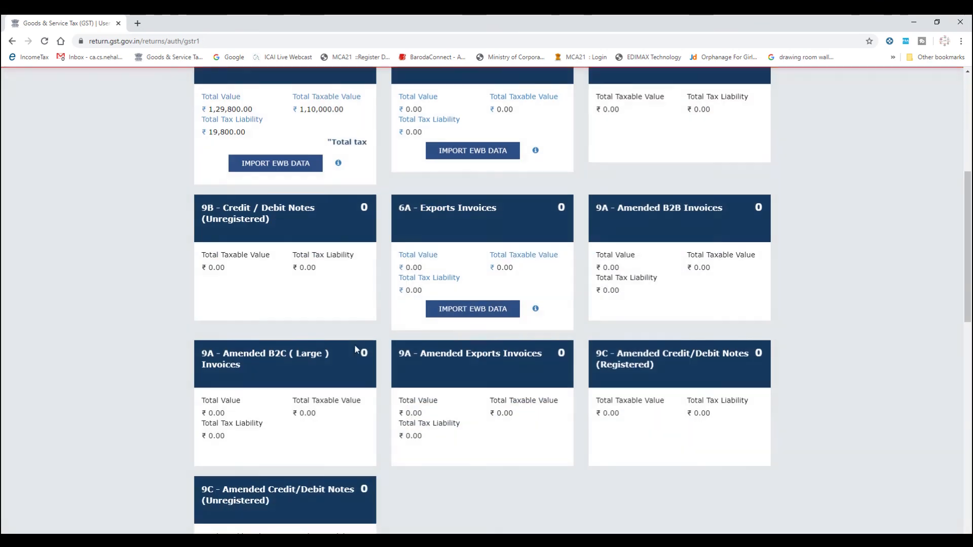
pyautogui.scroll(-10, 471, 360)
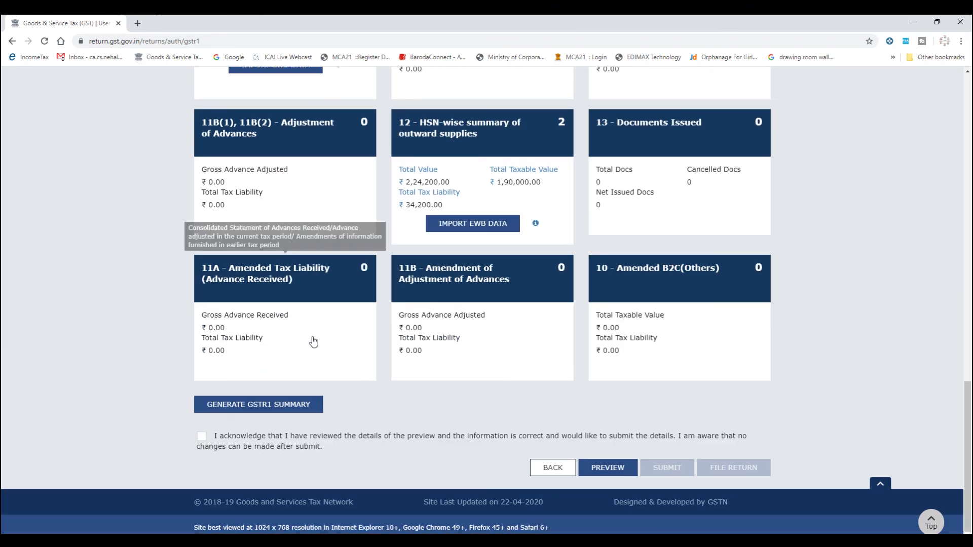
pyautogui.scroll(7, 704, 277)
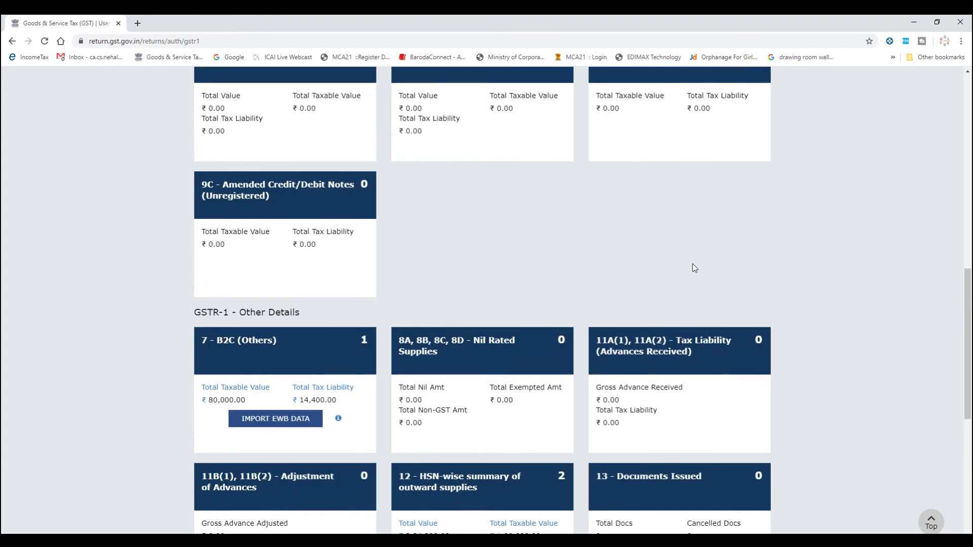
pyautogui.scroll(11, 695, 269)
pyautogui.scroll(-13, 436, 282)
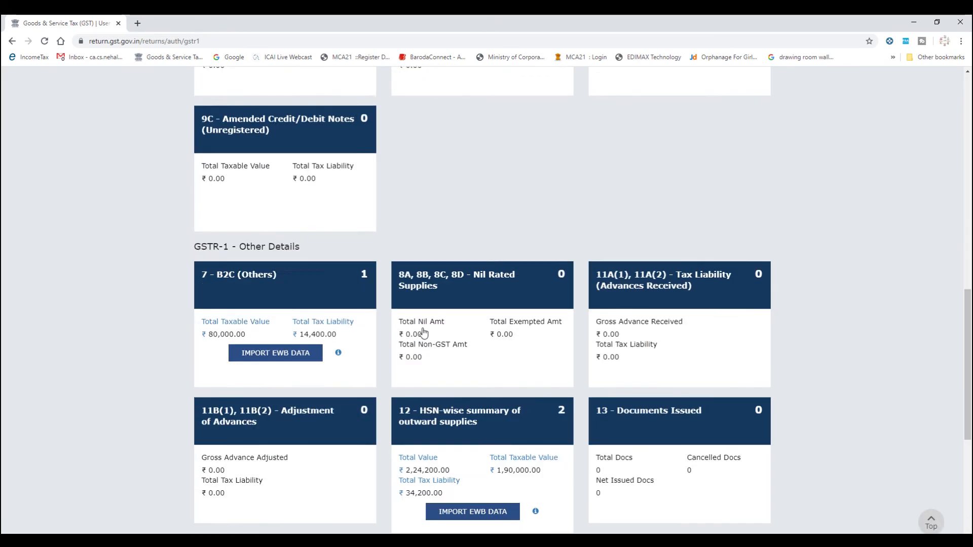
pyautogui.scroll(-6, 425, 332)
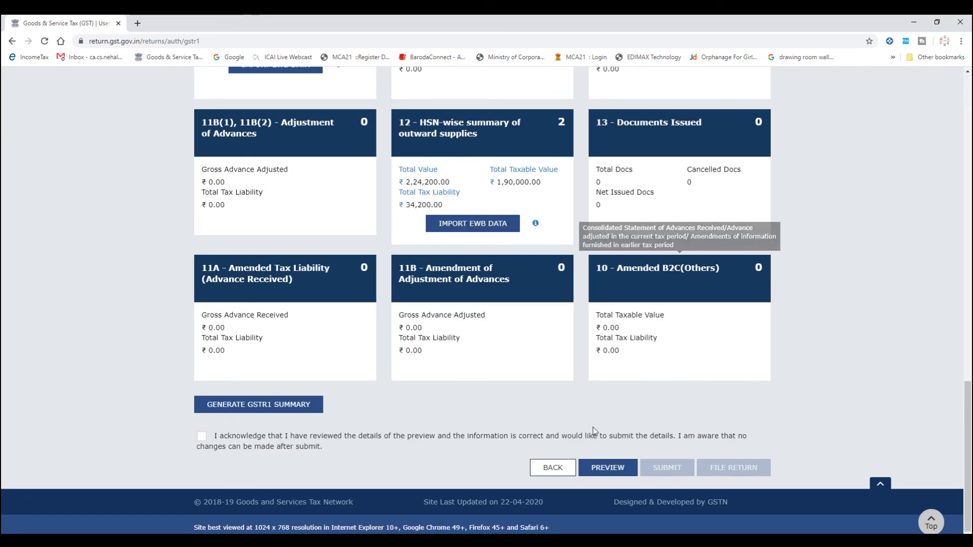
pyautogui.click(285, 405)
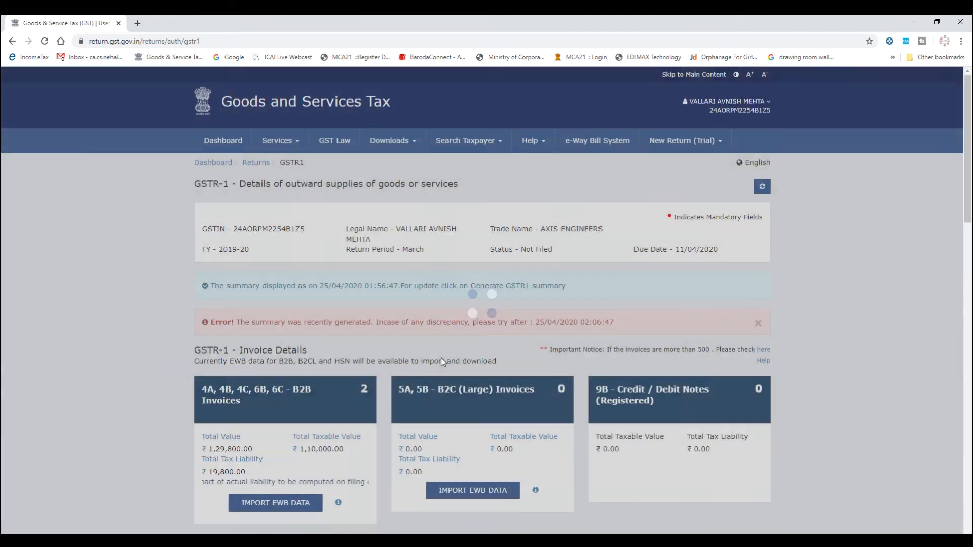
pyautogui.scroll(-10, 441, 357)
pyautogui.scroll(8, 460, 361)
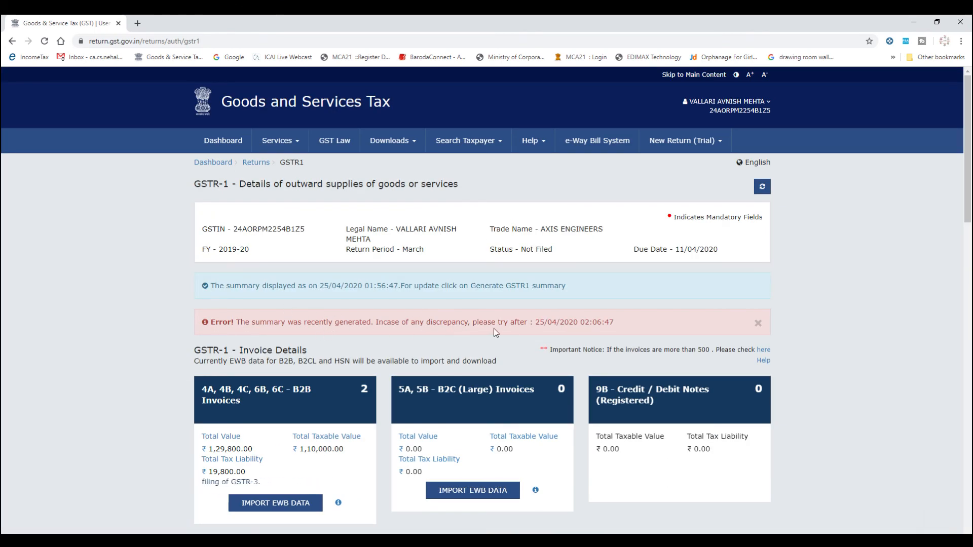
pyautogui.doubleClick(463, 319)
pyautogui.click(463, 319)
pyautogui.click(541, 312)
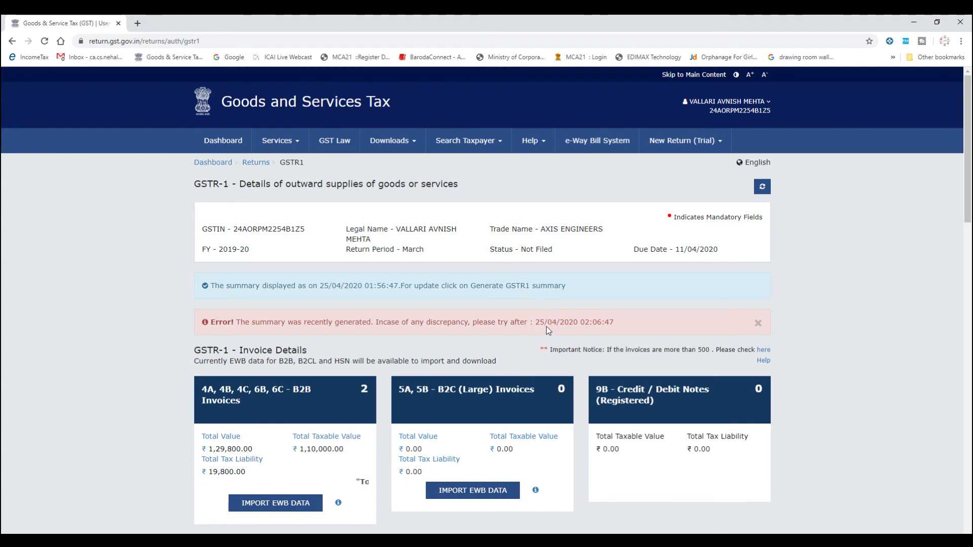
pyautogui.doubleClick(596, 322)
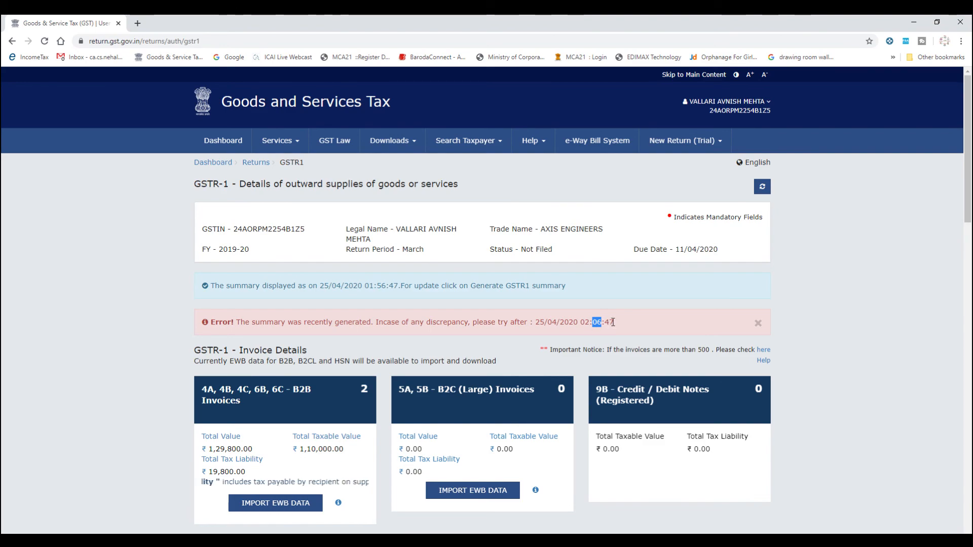
# Acknowledge that the GSTR-1 preview details are reviewed and correct, and look over the summary sections without submitting
pyautogui.scroll(-12, 605, 326)
pyautogui.scroll(-5, 602, 362)
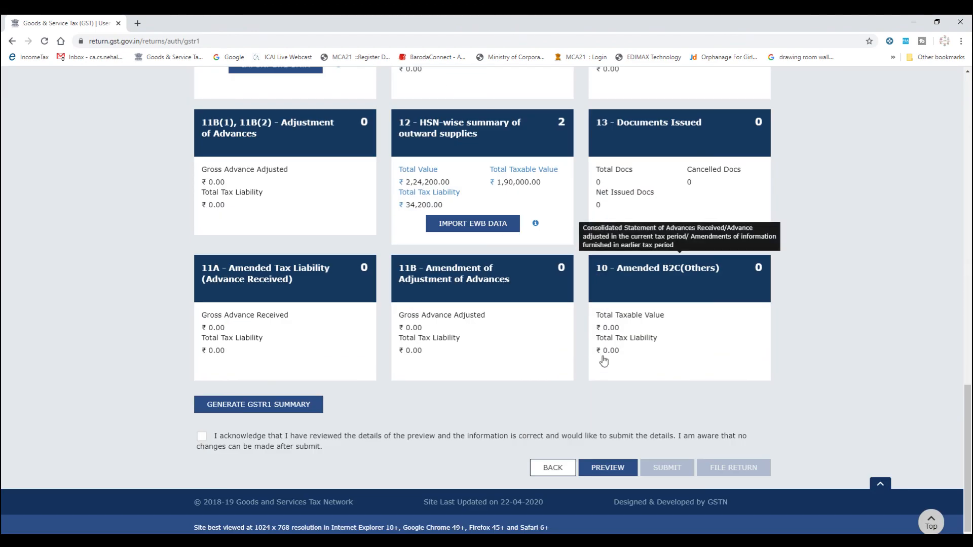
pyautogui.scroll(20, 601, 358)
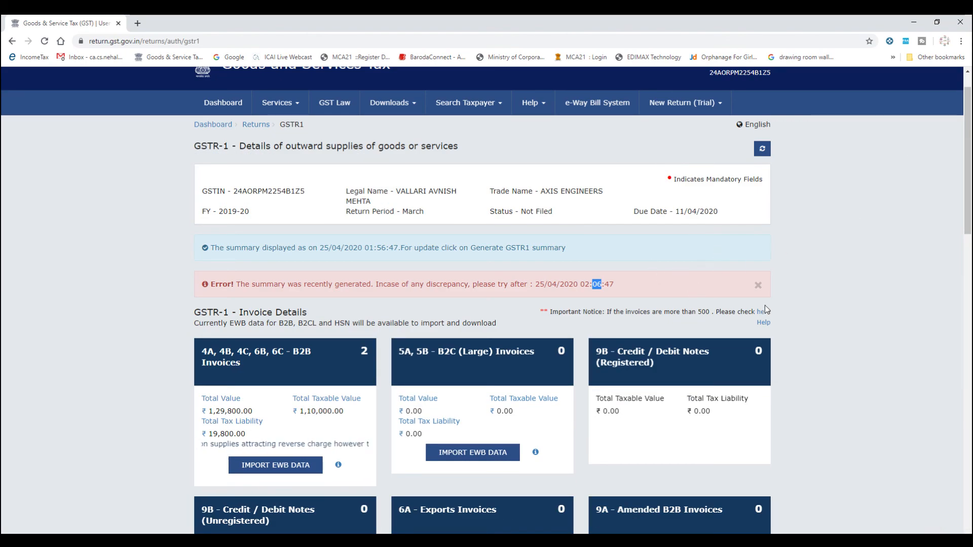
pyautogui.scroll(-17, 764, 305)
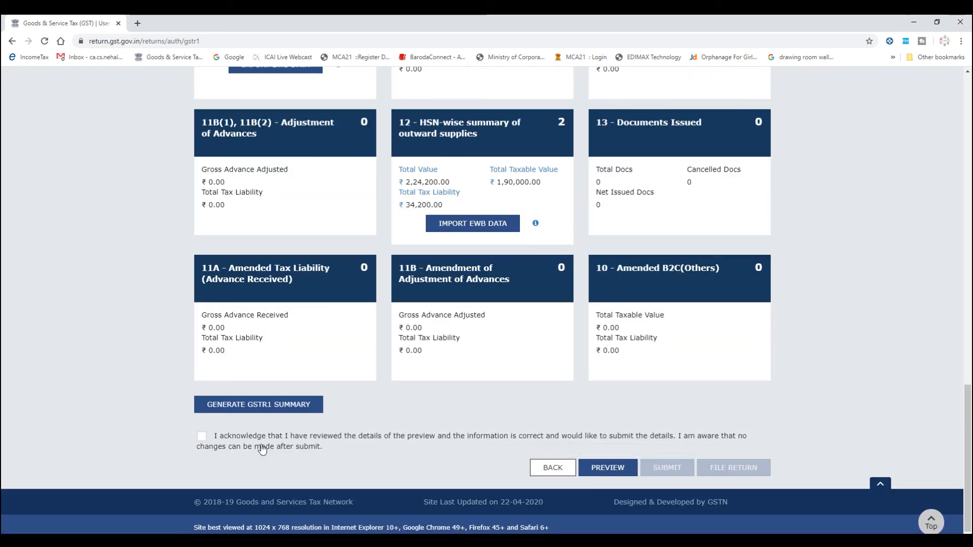
pyautogui.click(201, 438)
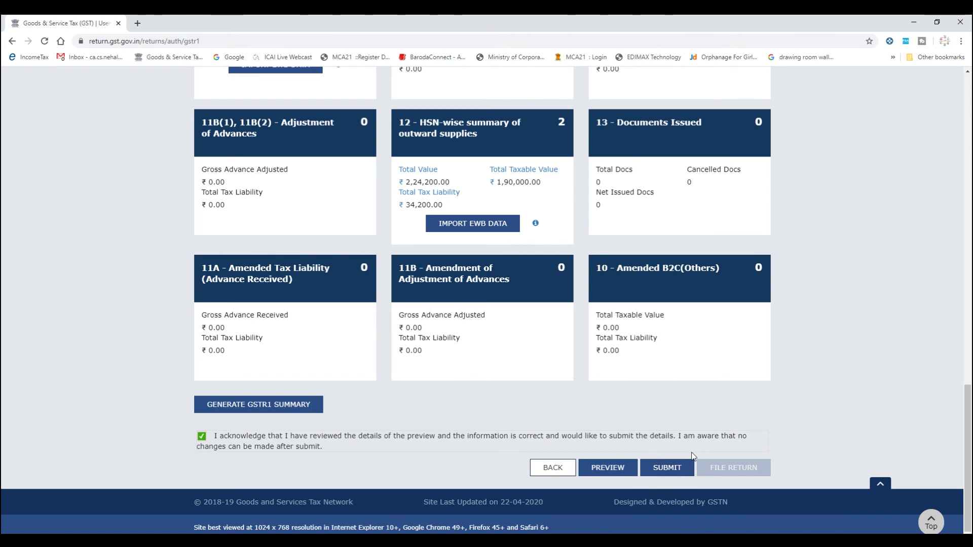
pyautogui.scroll(14, 614, 256)
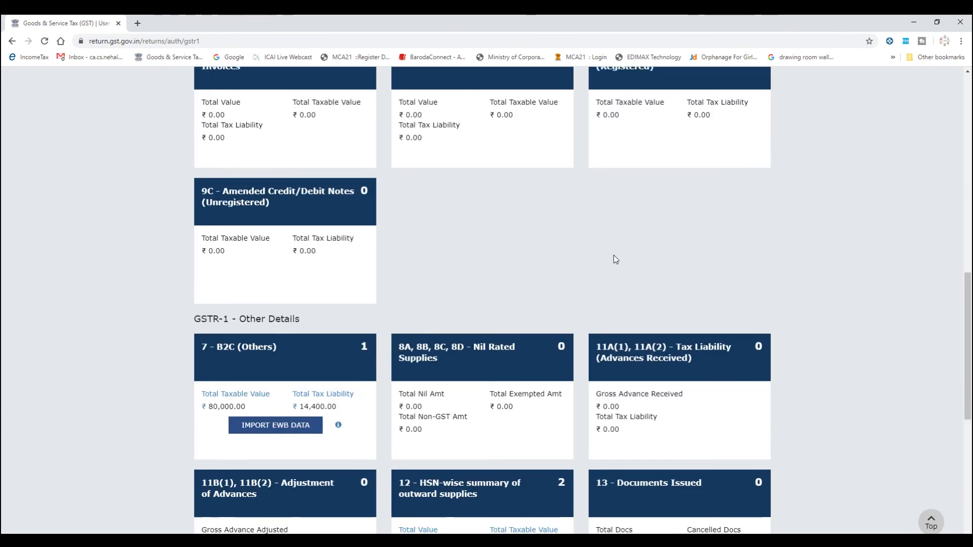
pyautogui.scroll(-15, 658, 329)
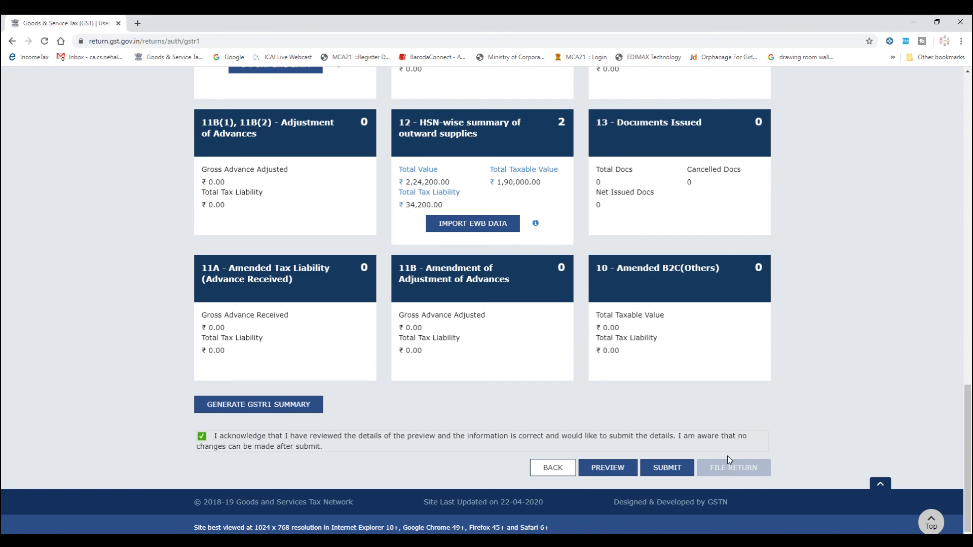
# Open the taxpayer's profile and check the authorized signatory's name, mobile number and email address under the contacts
pyautogui.scroll(20, 745, 380)
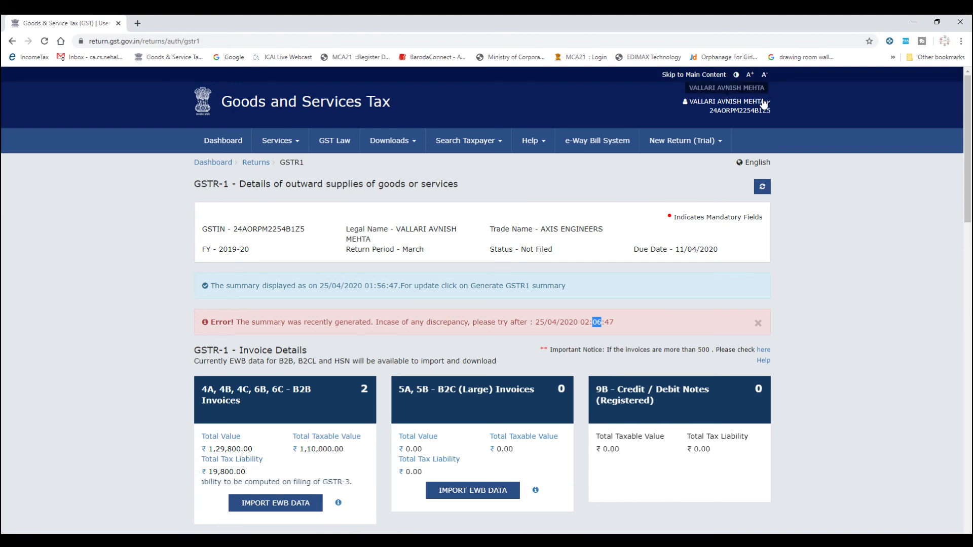
pyautogui.click(764, 103)
pyautogui.click(715, 151)
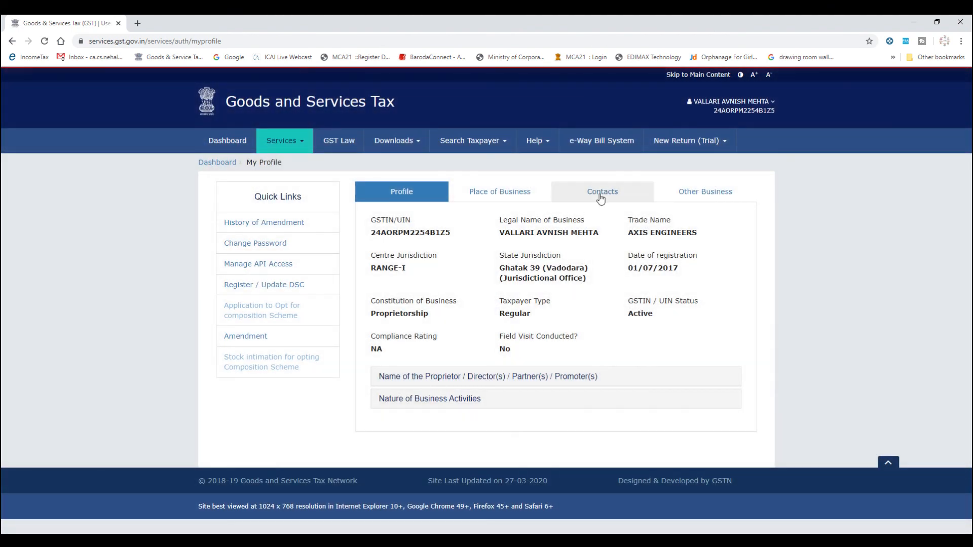
pyautogui.click(601, 190)
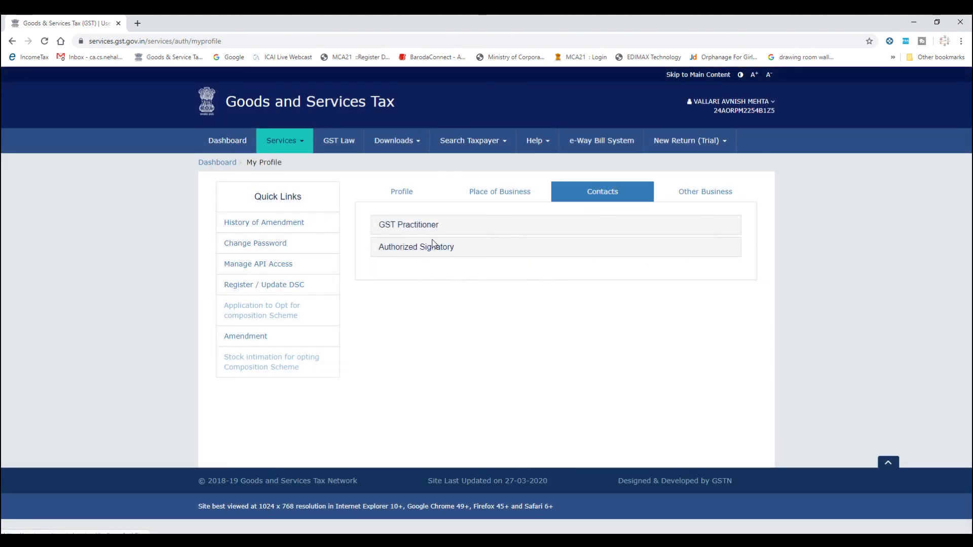
pyautogui.click(420, 253)
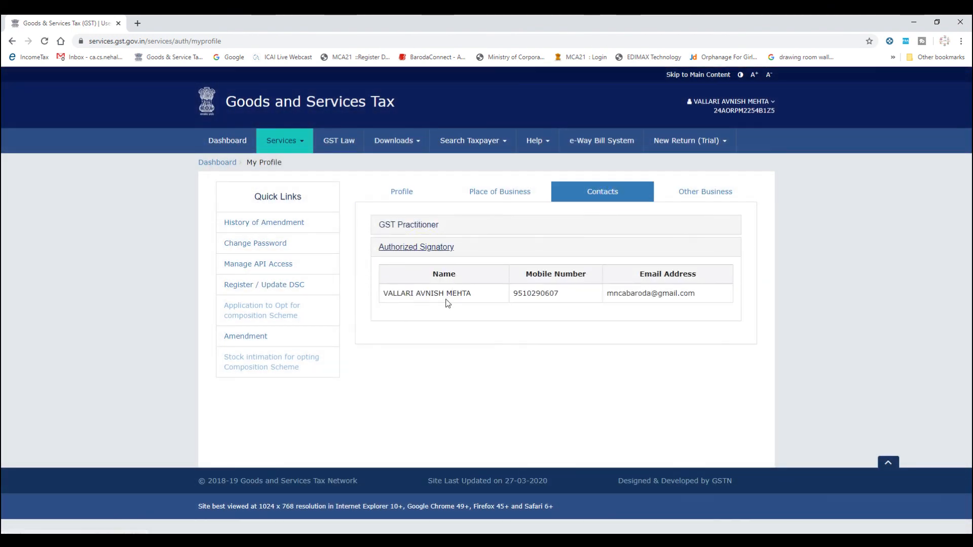
pyautogui.tripleClick(447, 294)
pyautogui.click(535, 278)
pyautogui.tripleClick(535, 293)
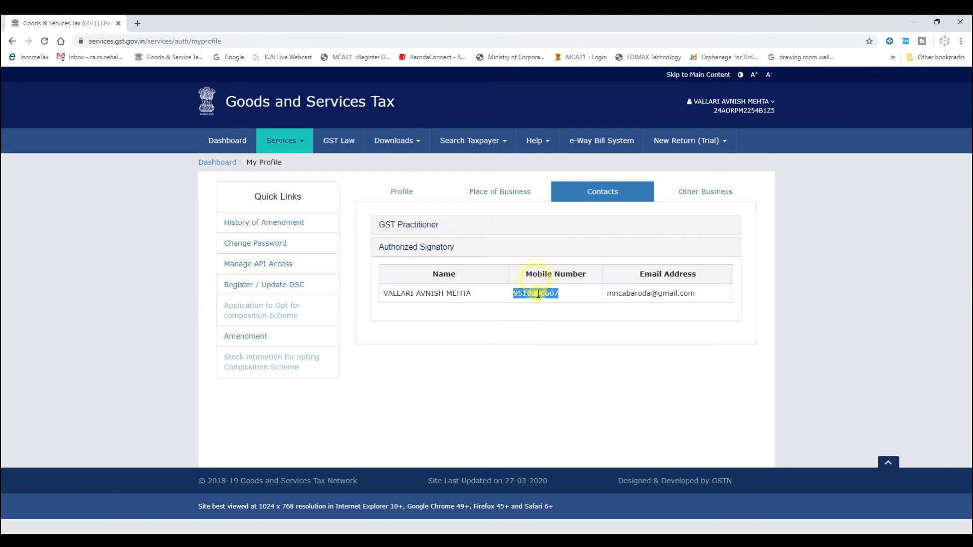
pyautogui.click(635, 306)
pyautogui.tripleClick(647, 293)
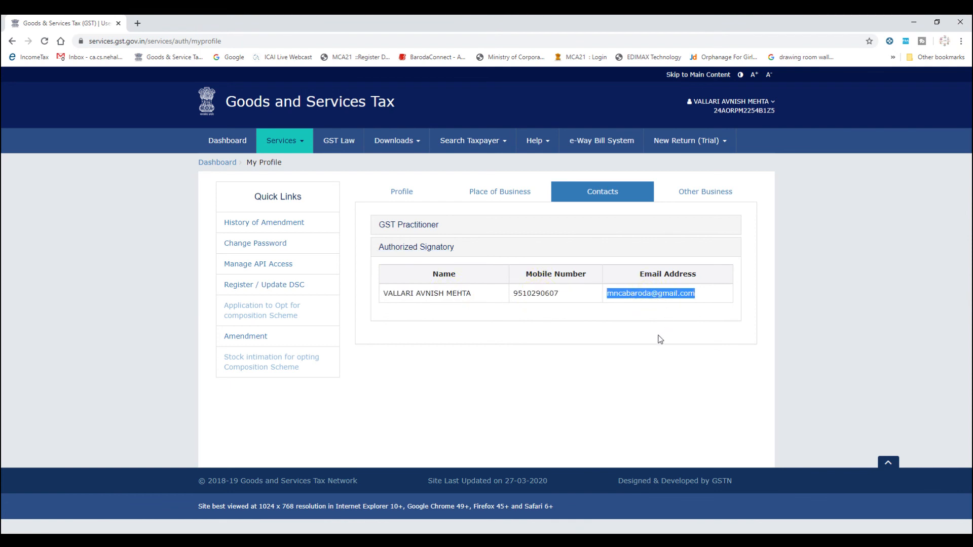
pyautogui.click(530, 297)
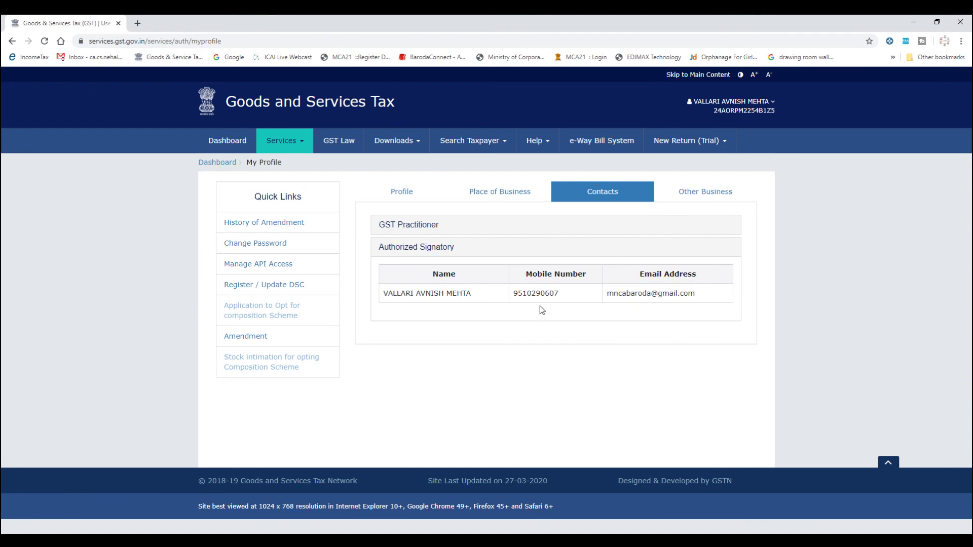